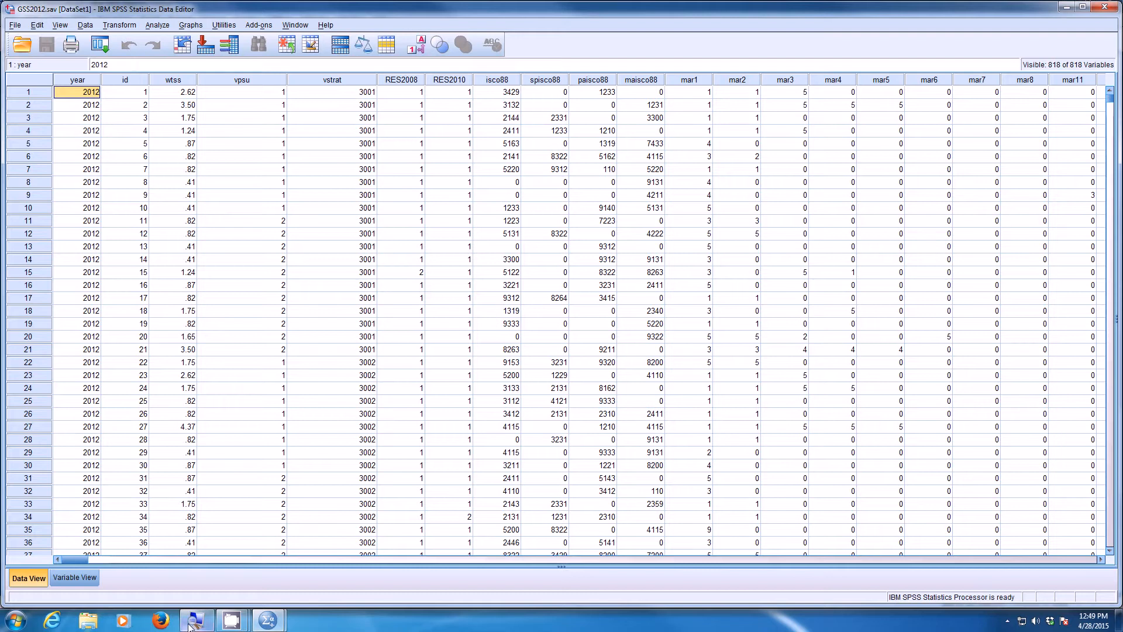
- Turn on the Windows Magnifier and enlarge the screen to 250%
{"action": "key", "text": "super+plus"}
{"action": "left_click_drag", "start_coordinate": [563, 165], "coordinate": [253, 42]}
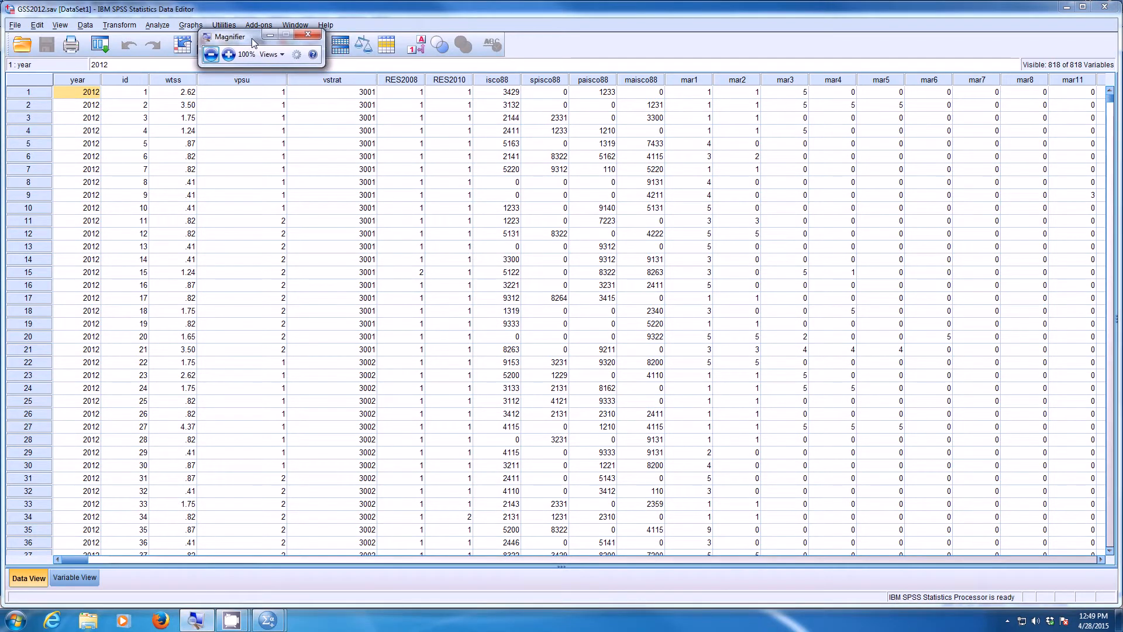
{"action": "left_click", "coordinate": [228, 54]}
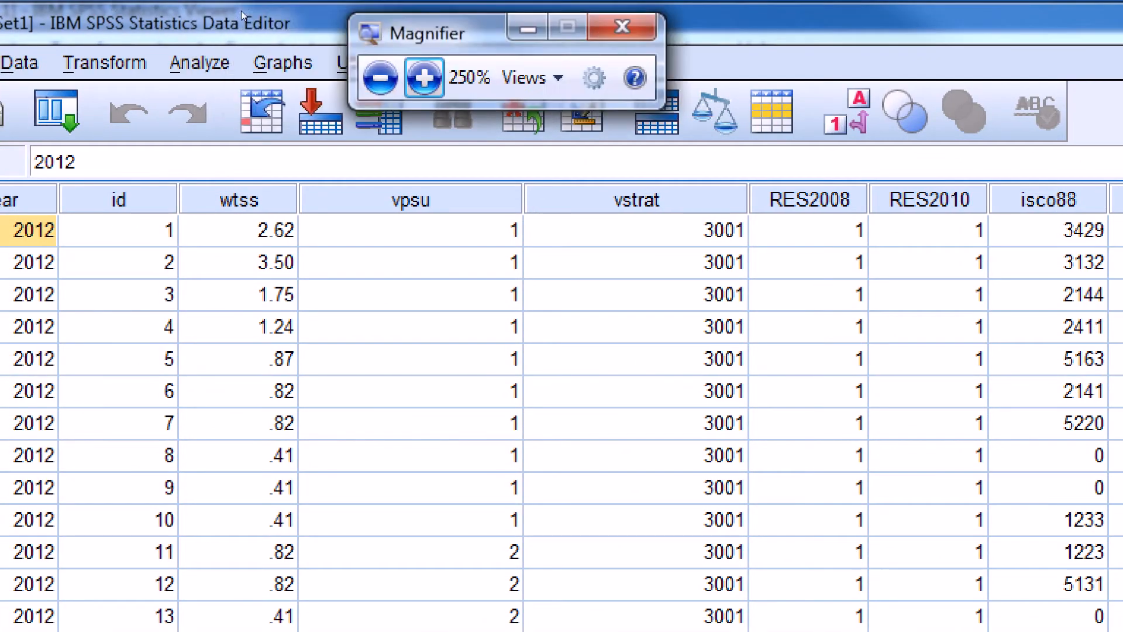
- Open the Explore descriptive statistics procedure and add educ as the dependent variable
{"action": "left_click", "coordinate": [152, 25]}
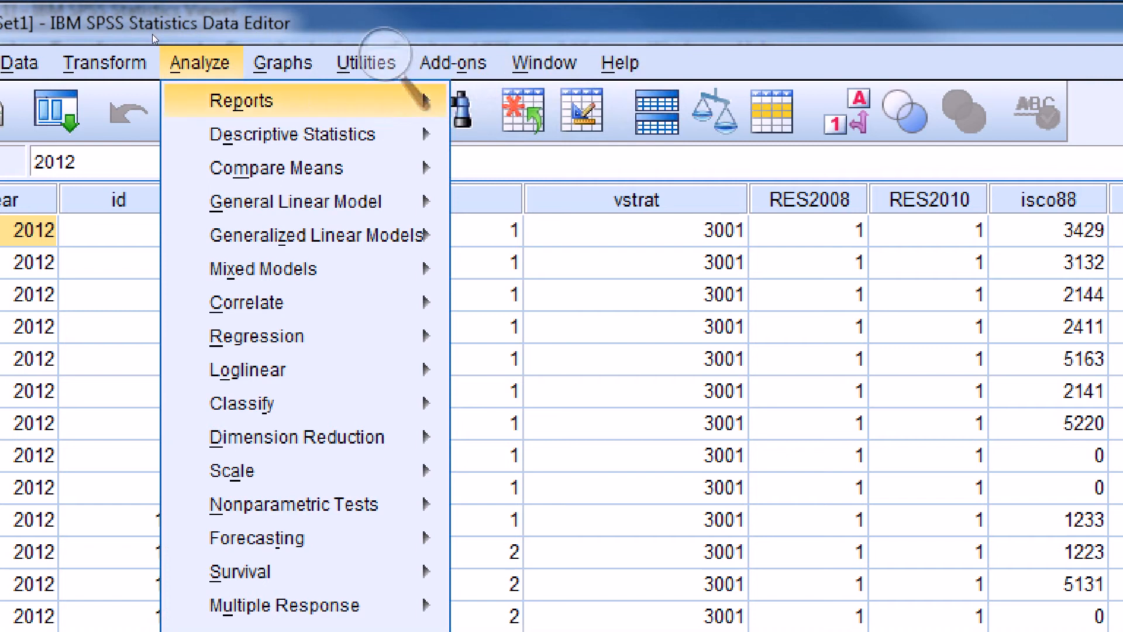
{"action": "mouse_move", "coordinate": [234, 137]}
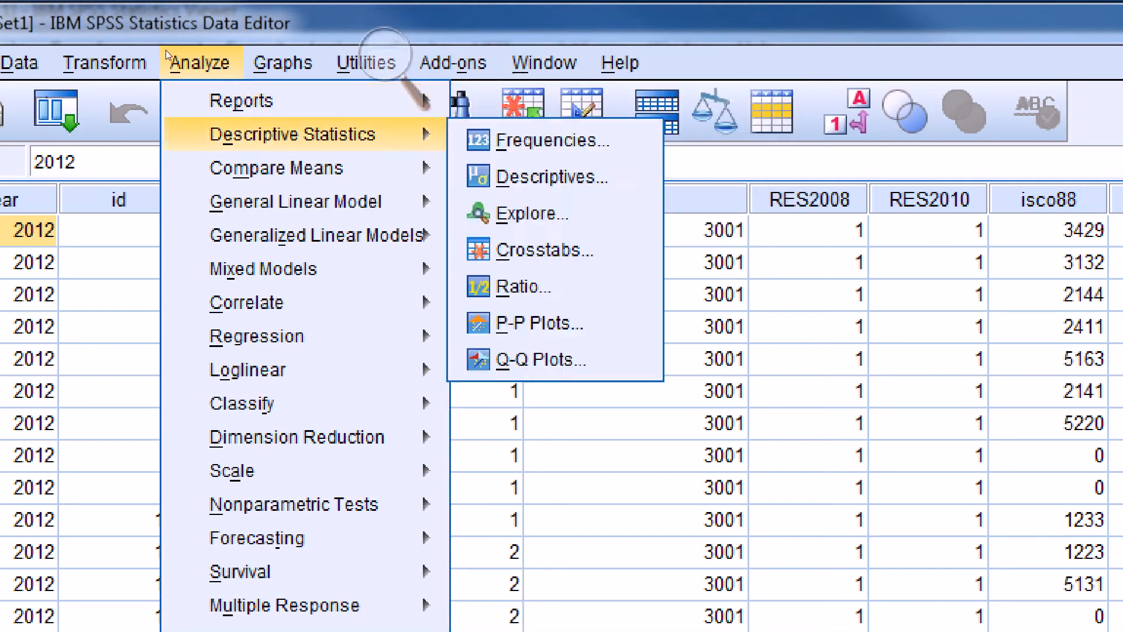
{"action": "left_click", "coordinate": [281, 89]}
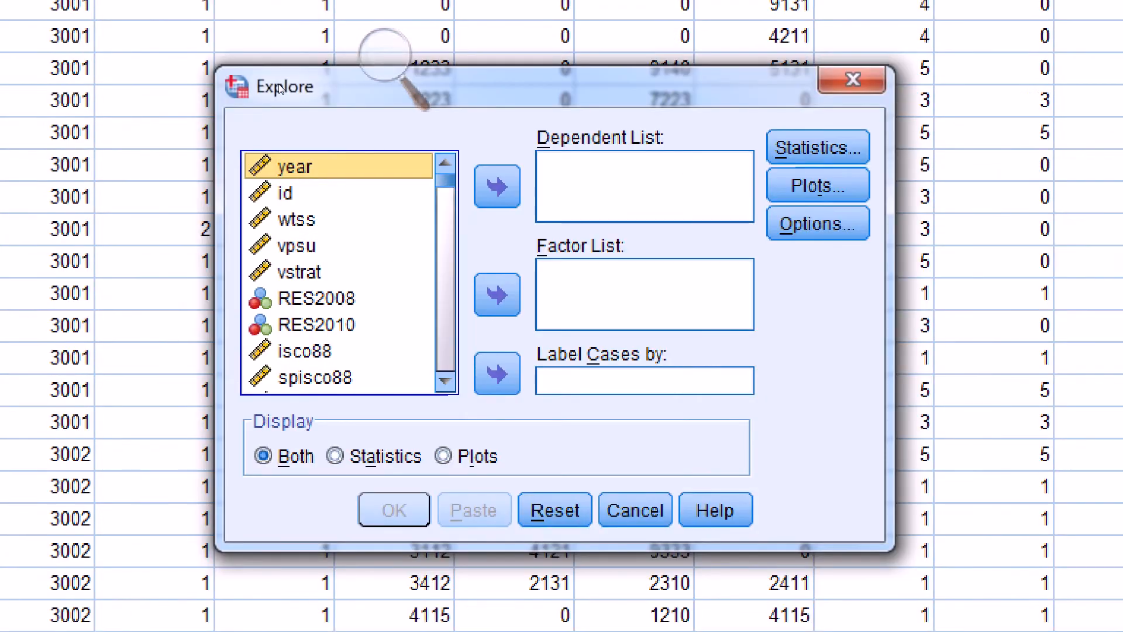
{"action": "key", "text": "r"}
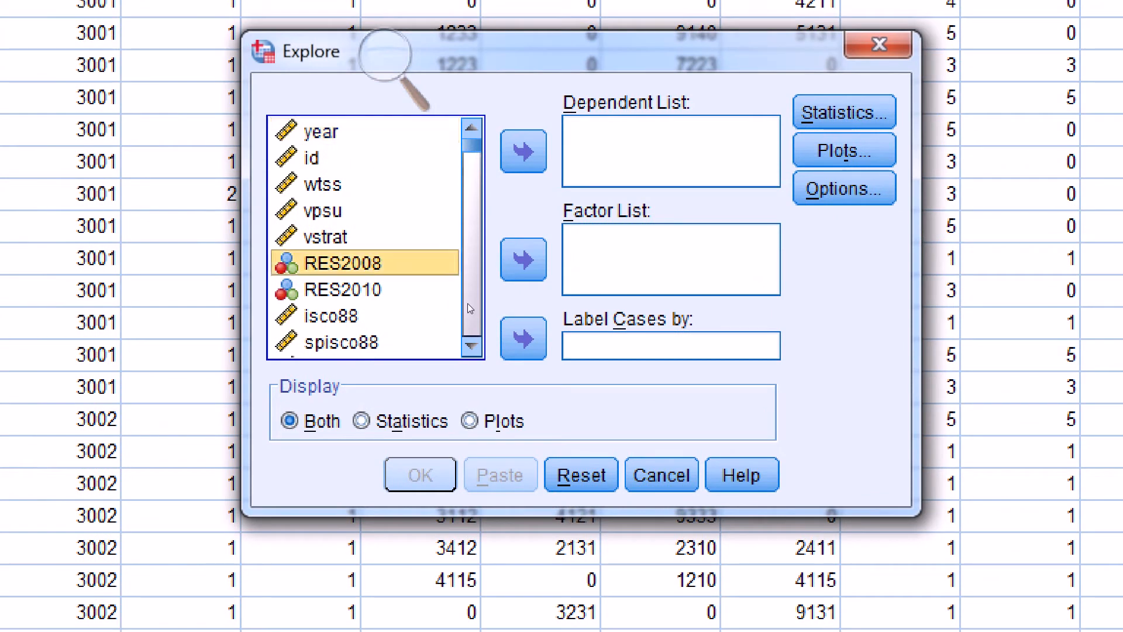
{"action": "key", "text": "e"}
{"action": "key", "text": "d"}
{"action": "key", "text": "u"}
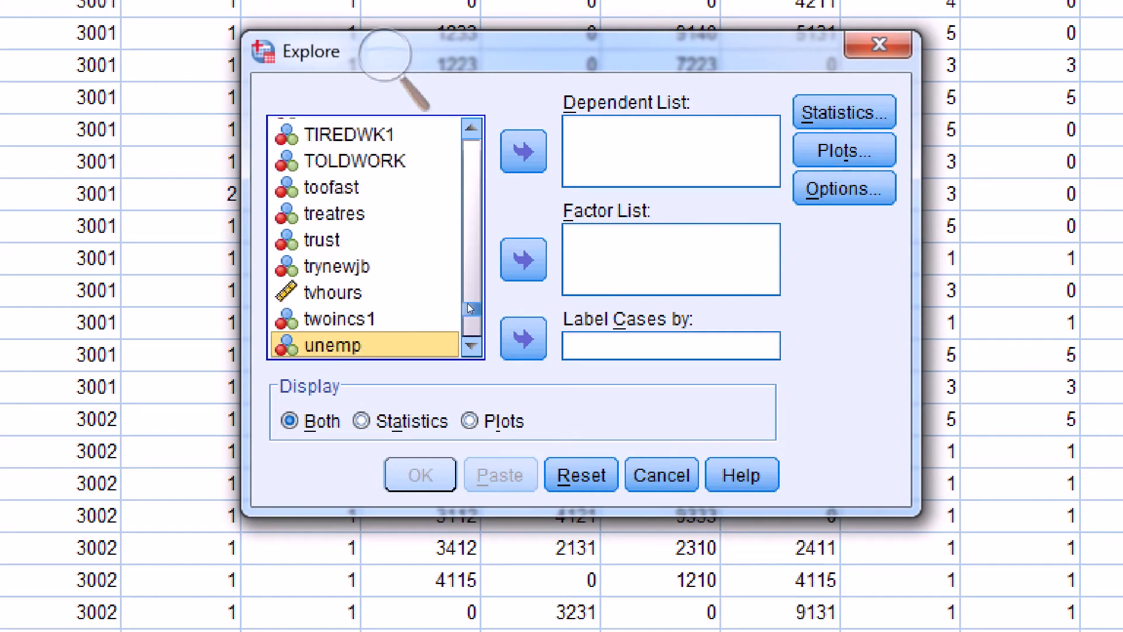
{"action": "key", "text": "e"}
{"action": "key", "text": "d"}
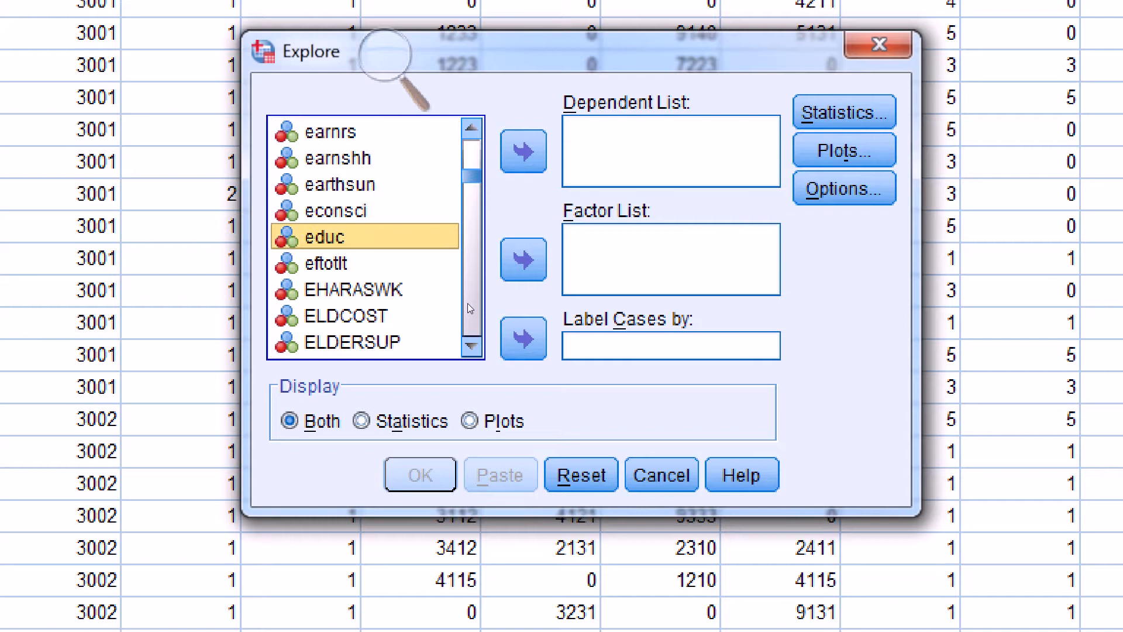
{"action": "left_click", "coordinate": [526, 154]}
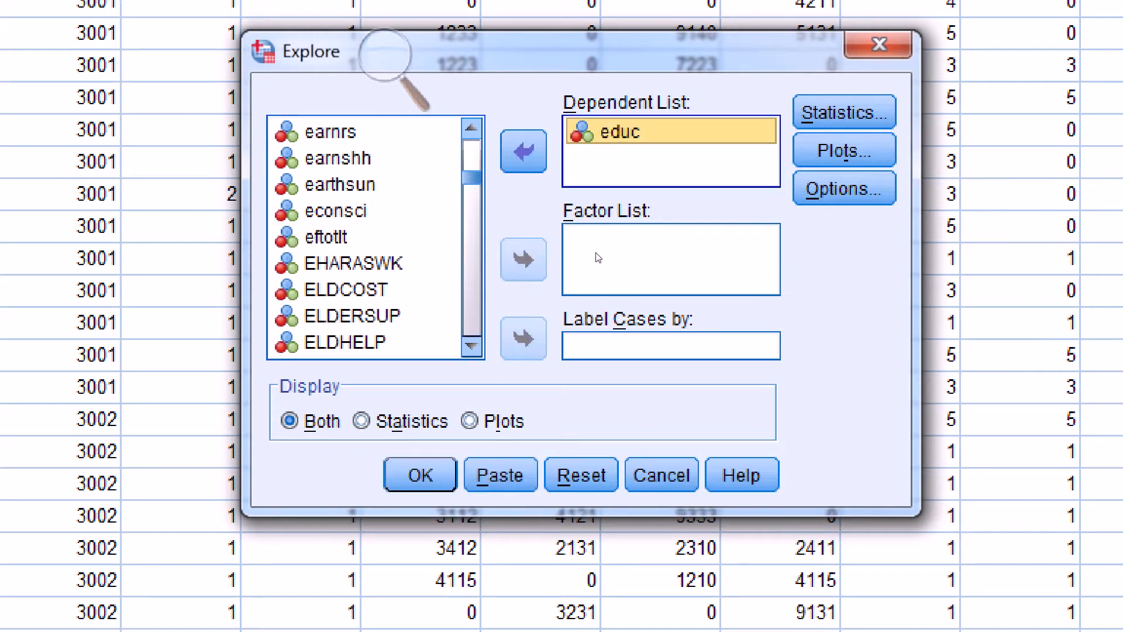
- Keep Descriptives with a 95% confidence interval for the mean in the statistics options and run the Explore analysis
{"action": "key", "text": "Tab"}
{"action": "key", "text": "space"}
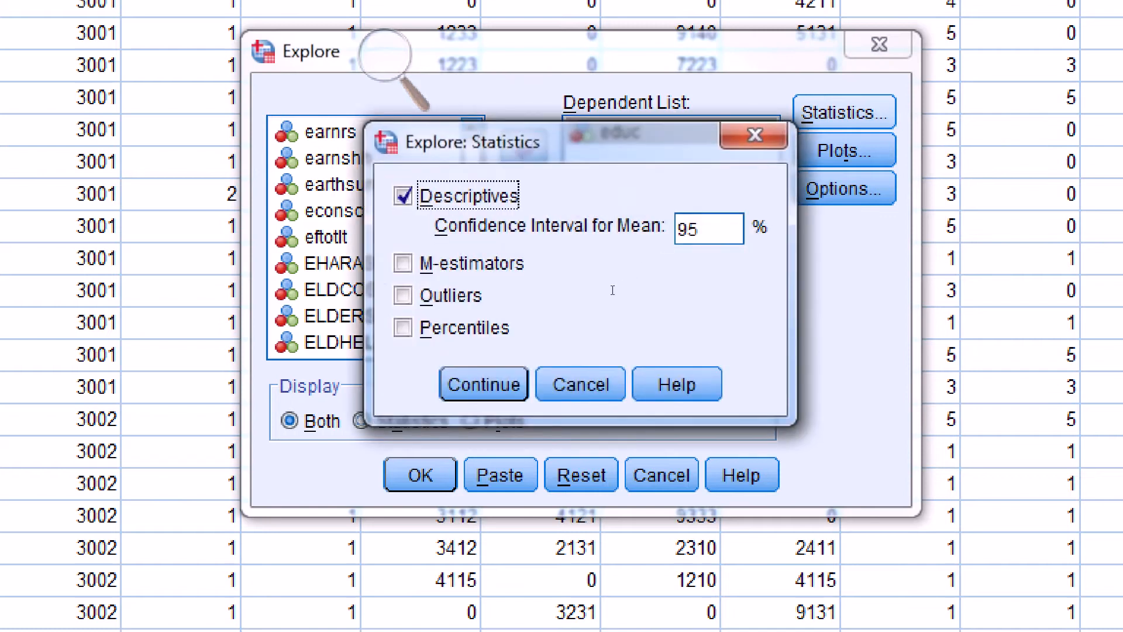
{"action": "key", "text": "Tab"}
{"action": "left_click_drag", "start_coordinate": [610, 286], "coordinate": [594, 290]}
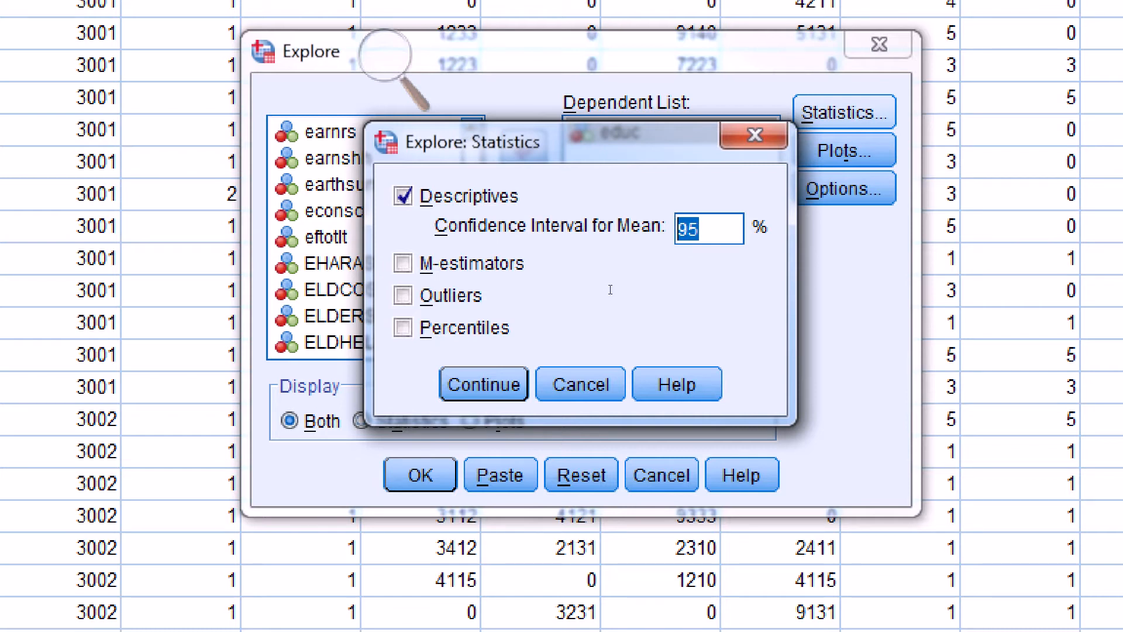
{"action": "left_click", "coordinate": [484, 385]}
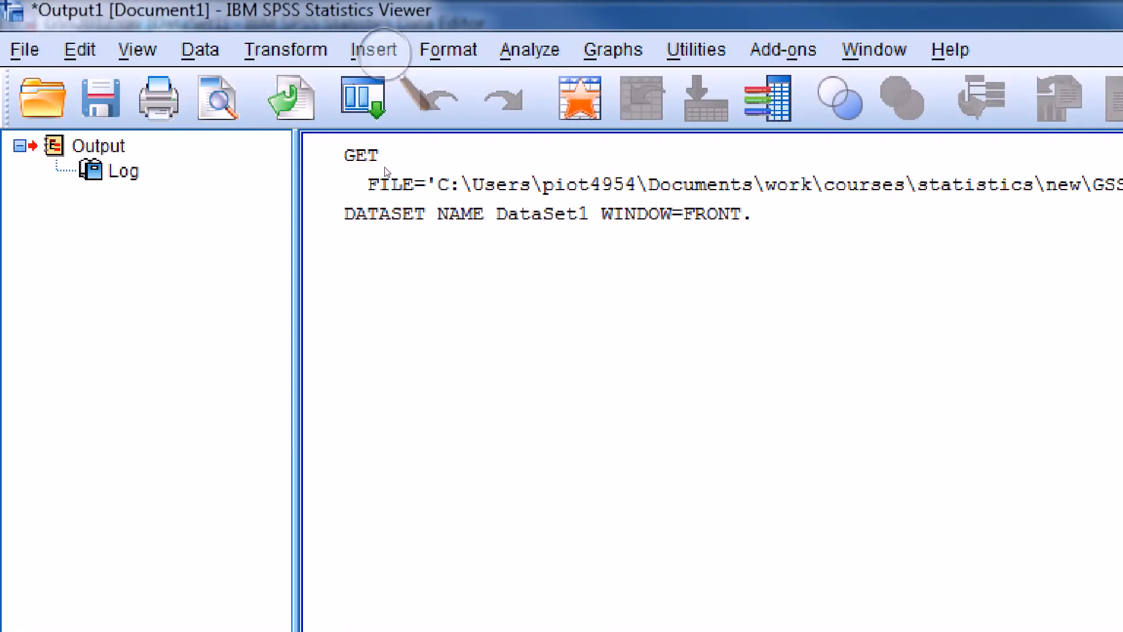
- Examine the mean and the bounds of its 95% confidence interval in the Descriptives table of the output
{"action": "left_click", "coordinate": [153, 28]}
{"action": "left_click", "coordinate": [150, 33]}
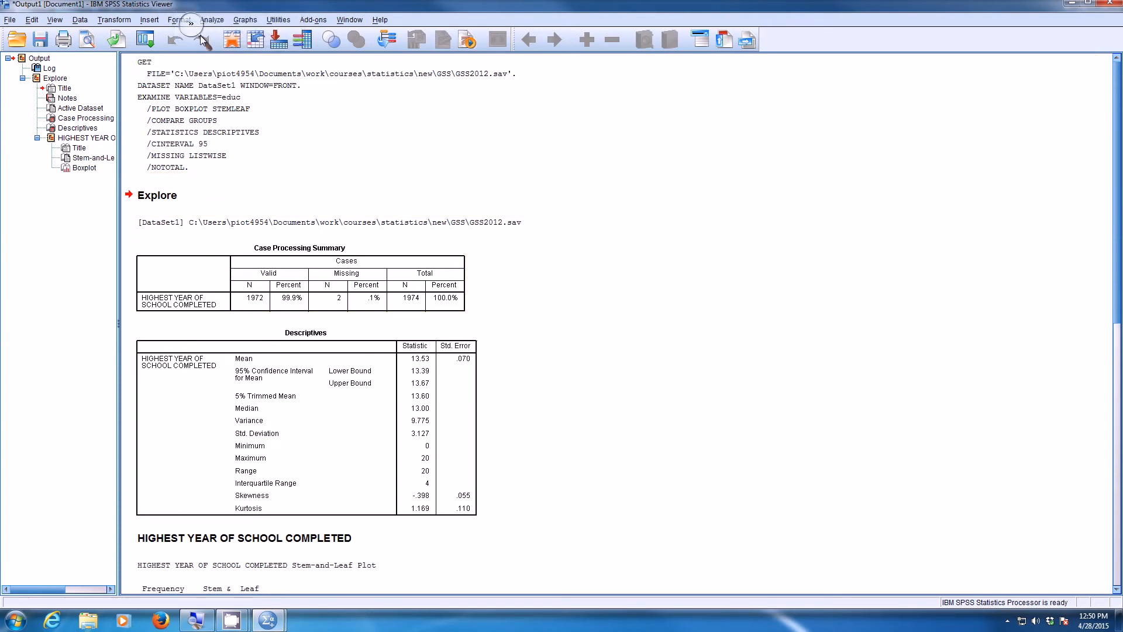
{"action": "left_click_drag", "start_coordinate": [197, 15], "coordinate": [526, 350]}
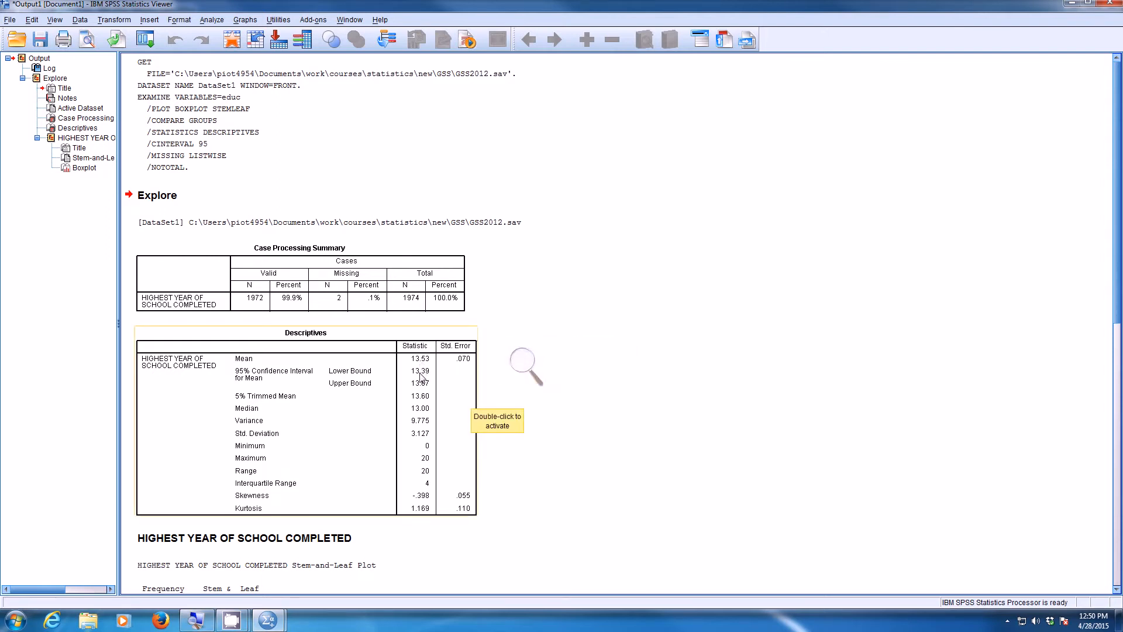
{"action": "left_click", "coordinate": [536, 370]}
{"action": "left_click", "coordinate": [535, 368]}
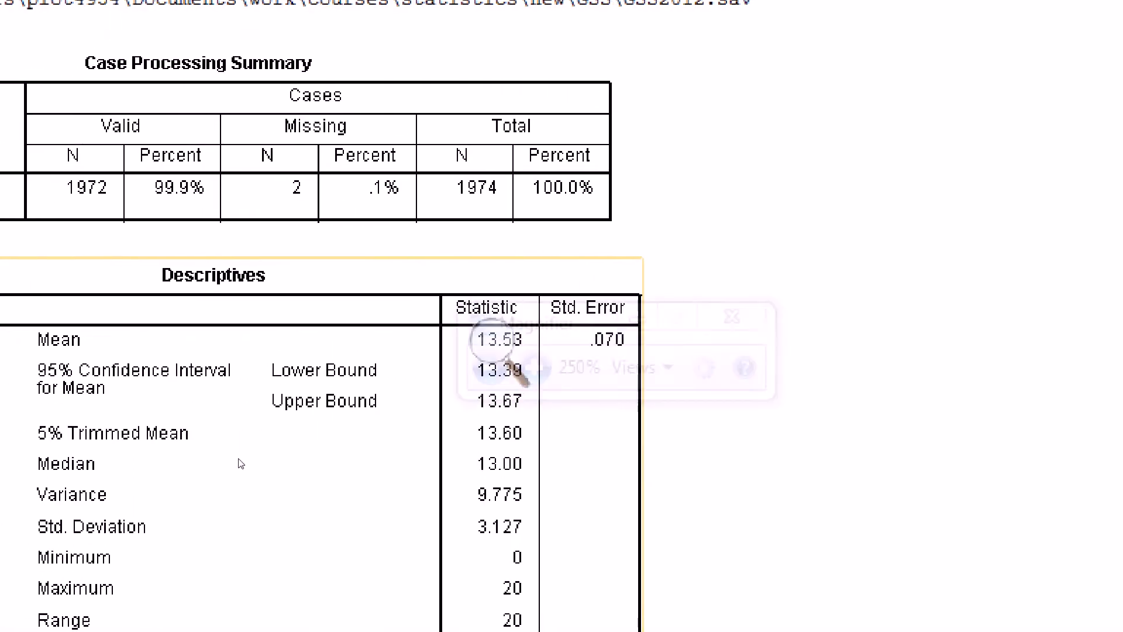
{"action": "left_click", "coordinate": [421, 350]}
{"action": "left_click_drag", "start_coordinate": [422, 351], "coordinate": [523, 381]}
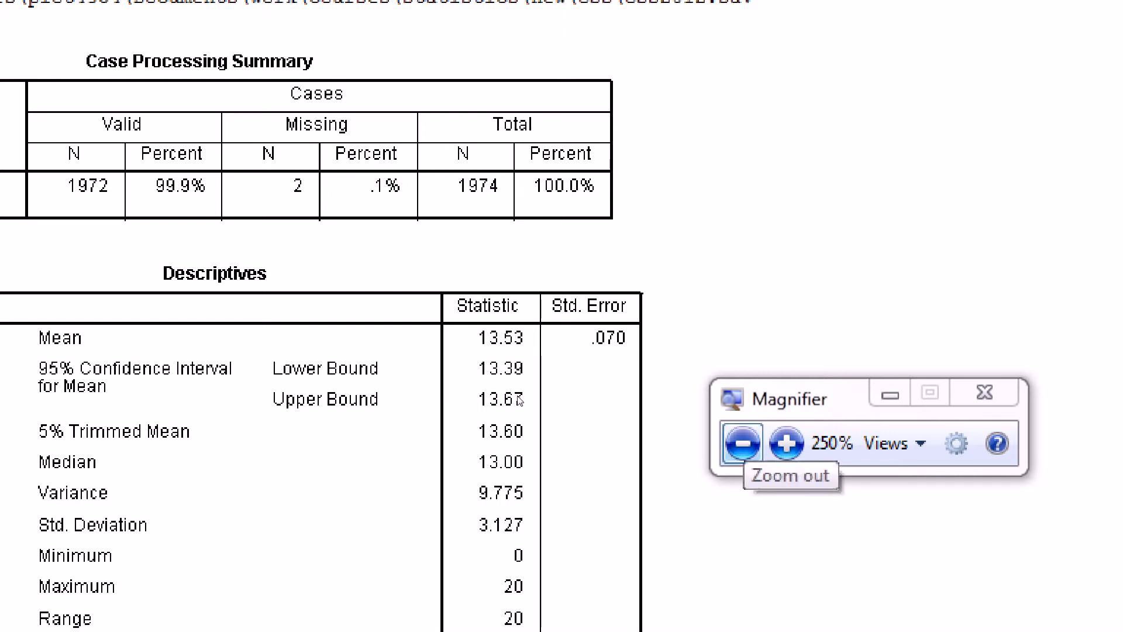
{"action": "left_click", "coordinate": [517, 400]}
{"action": "left_click", "coordinate": [517, 400]}
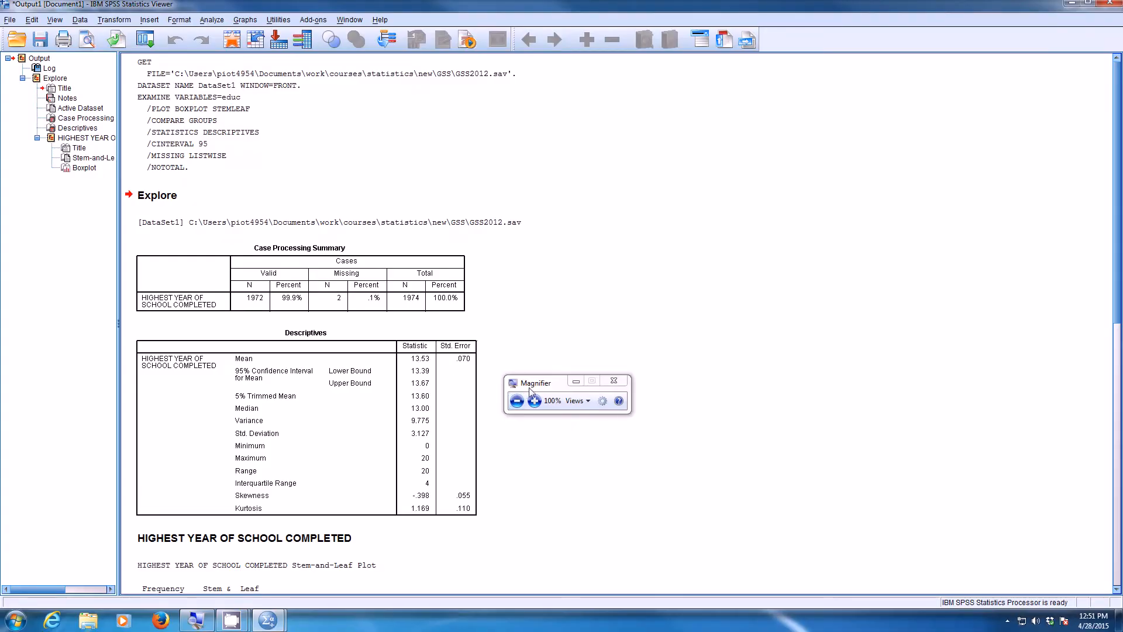
- Rerun the Explore analysis on educ with the confidence interval for the mean set to 99%
{"action": "left_click_drag", "start_coordinate": [536, 384], "coordinate": [307, 58]}
{"action": "left_click", "coordinate": [304, 74]}
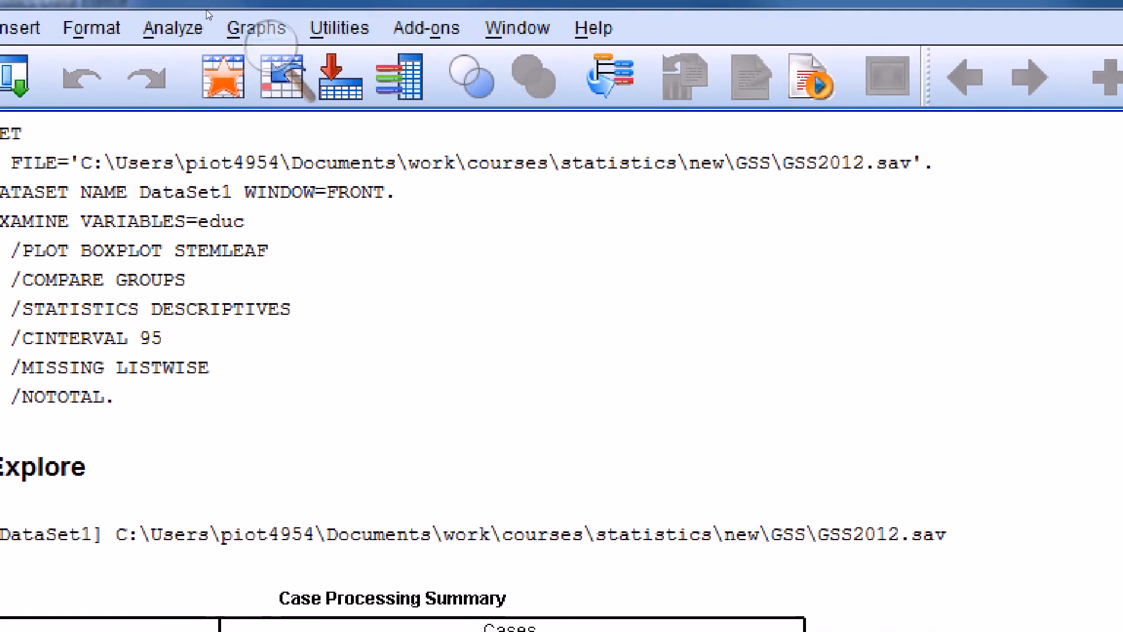
{"action": "left_click", "coordinate": [221, 18]}
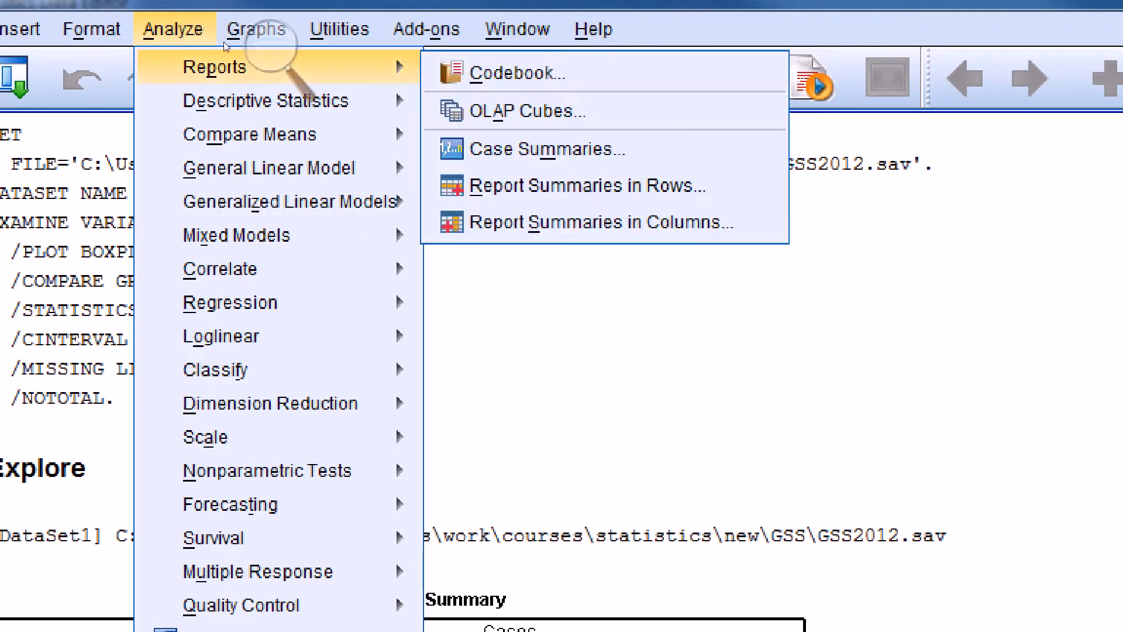
{"action": "mouse_move", "coordinate": [266, 101]}
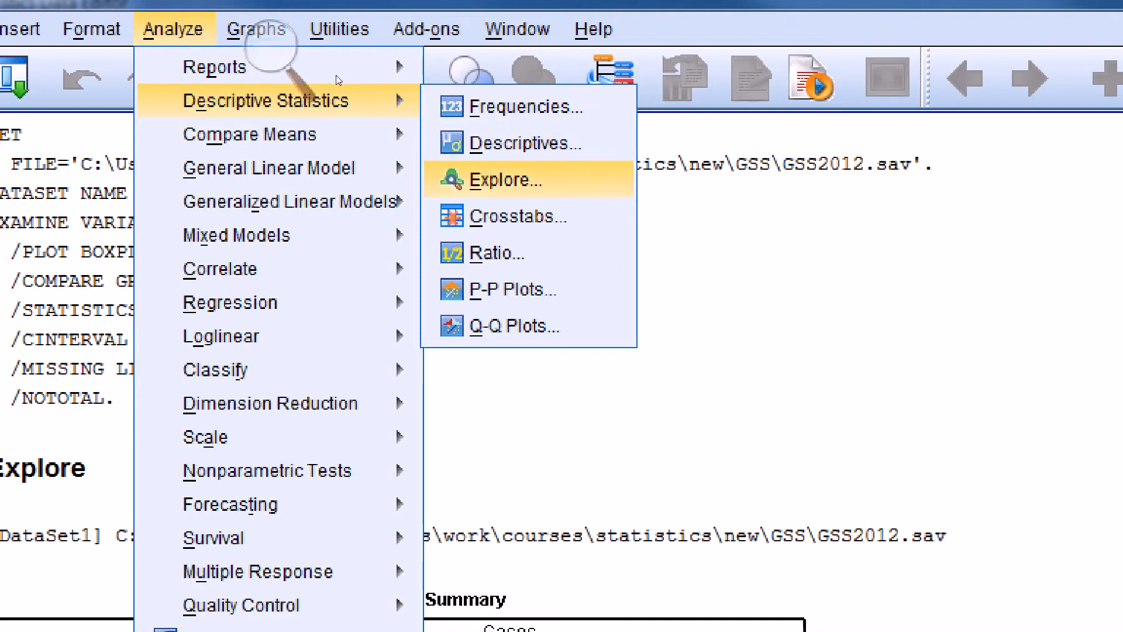
{"action": "key", "text": "Return"}
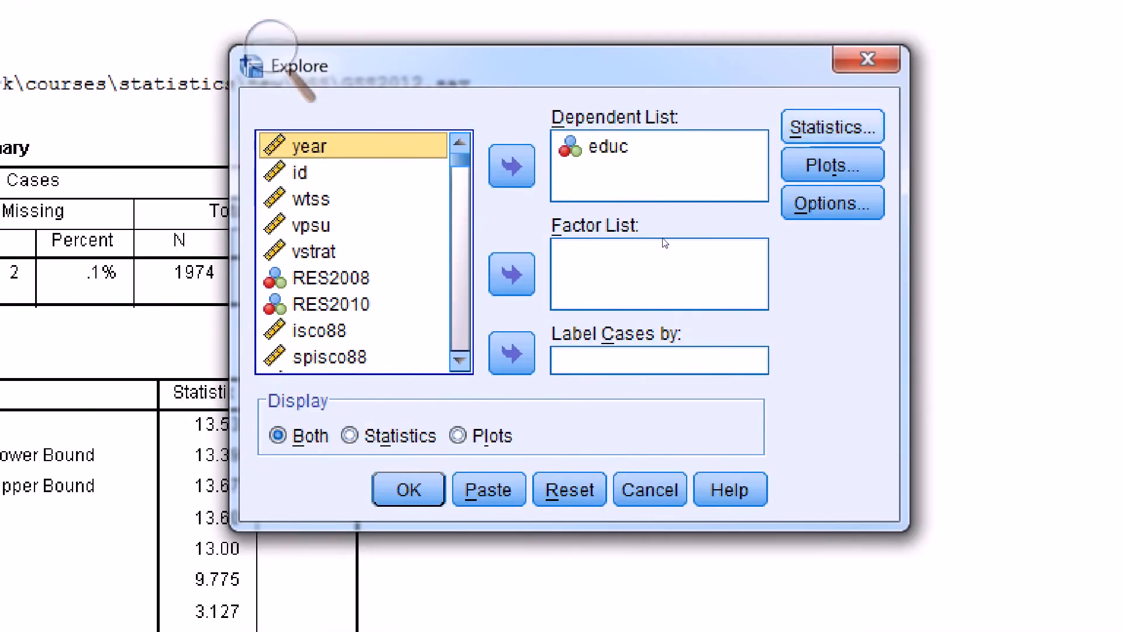
{"action": "left_click", "coordinate": [815, 146]}
{"action": "key", "text": "Tab"}
{"action": "key", "text": "BackSpace"}
{"action": "type", "text": "99"}
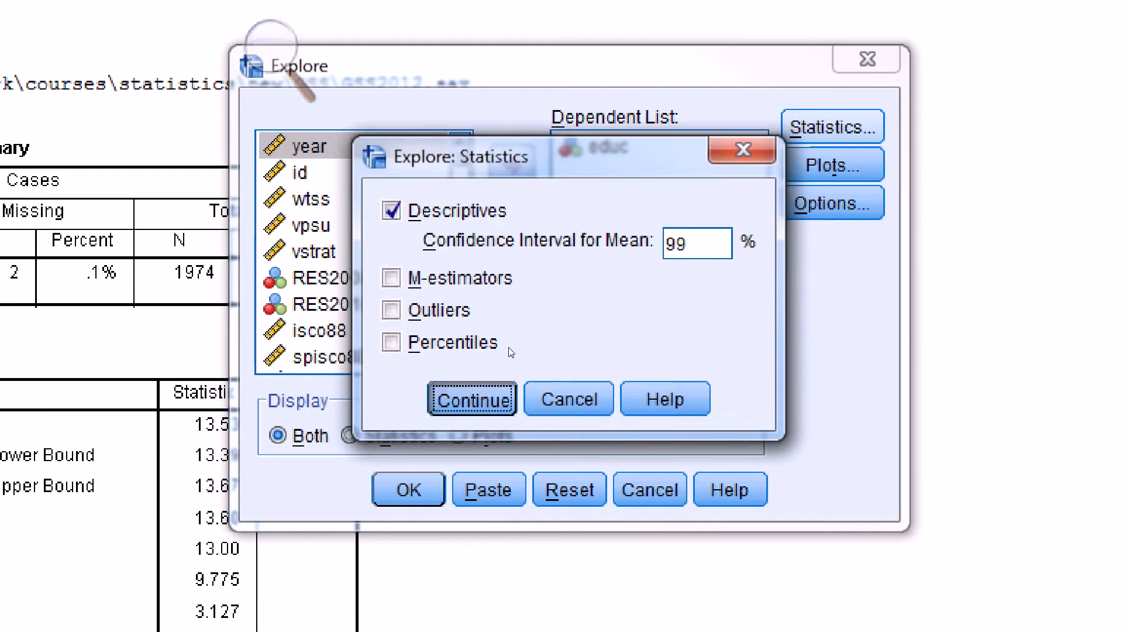
{"action": "key", "text": "Return"}
{"action": "key", "text": "Return"}
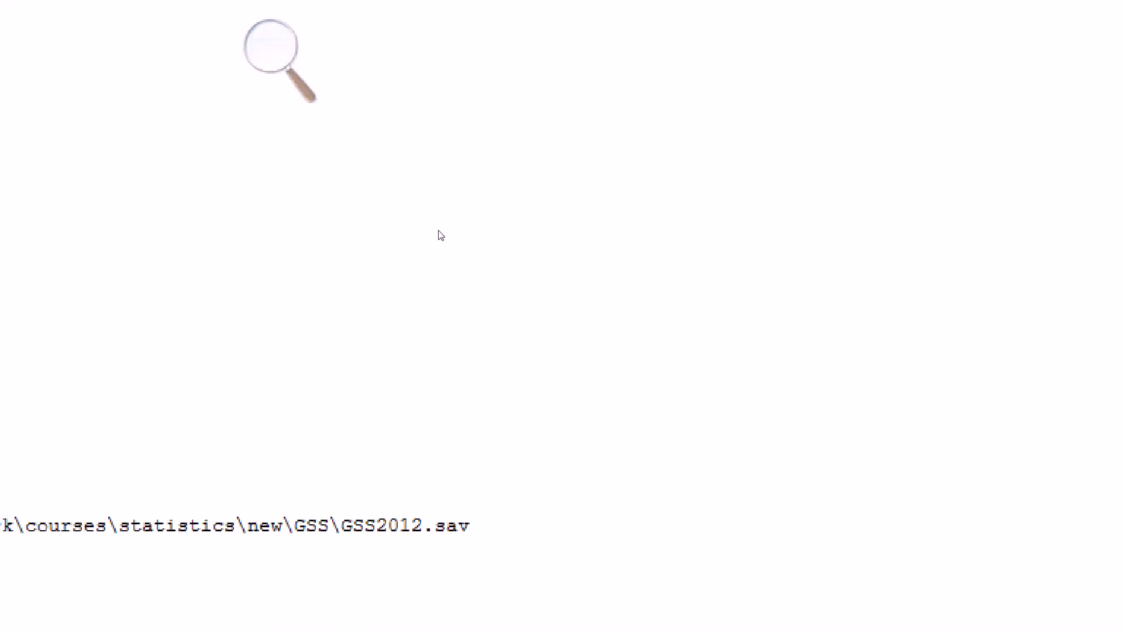
- Examine the bounds of the 99% confidence interval for the mean in the new Descriptives table
{"action": "left_click", "coordinate": [435, 208]}
{"action": "left_click", "coordinate": [437, 215]}
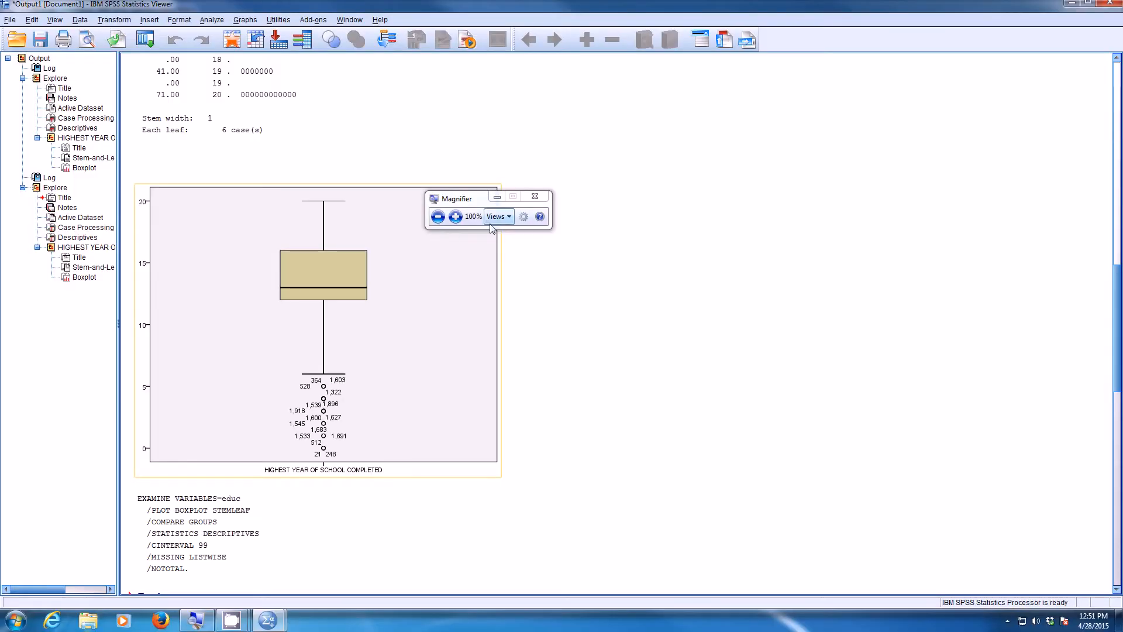
{"action": "left_click_drag", "start_coordinate": [486, 202], "coordinate": [601, 289]}
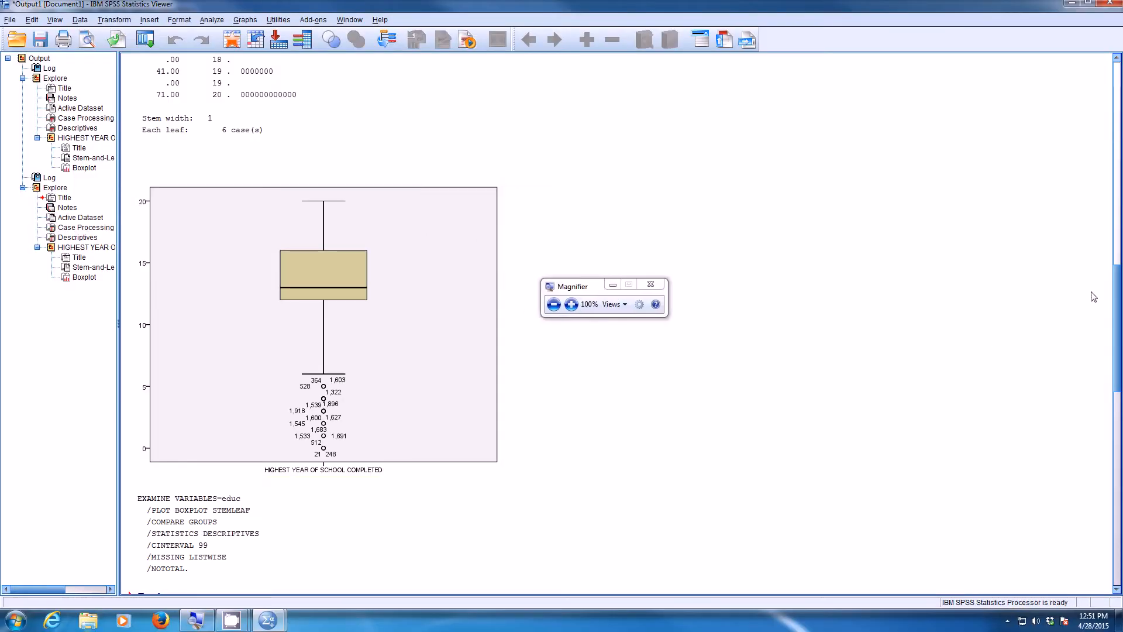
{"action": "scroll", "coordinate": [1105, 389], "scroll_direction": "down", "scroll_amount": 10}
{"action": "left_click_drag", "start_coordinate": [1103, 384], "coordinate": [1100, 387]}
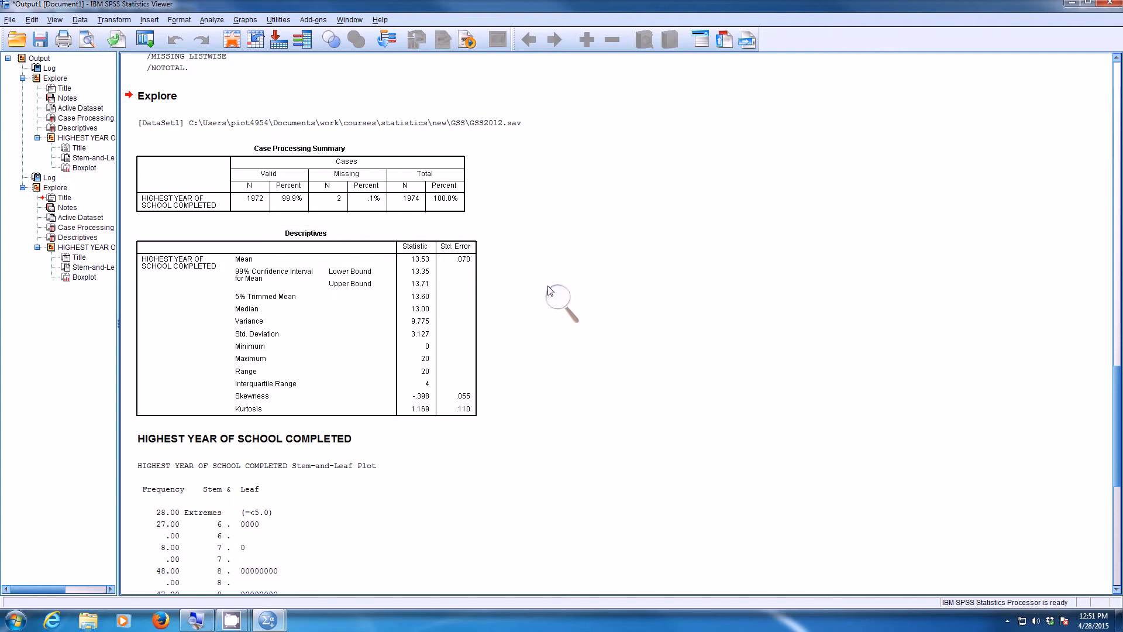
{"action": "left_click", "coordinate": [571, 304]}
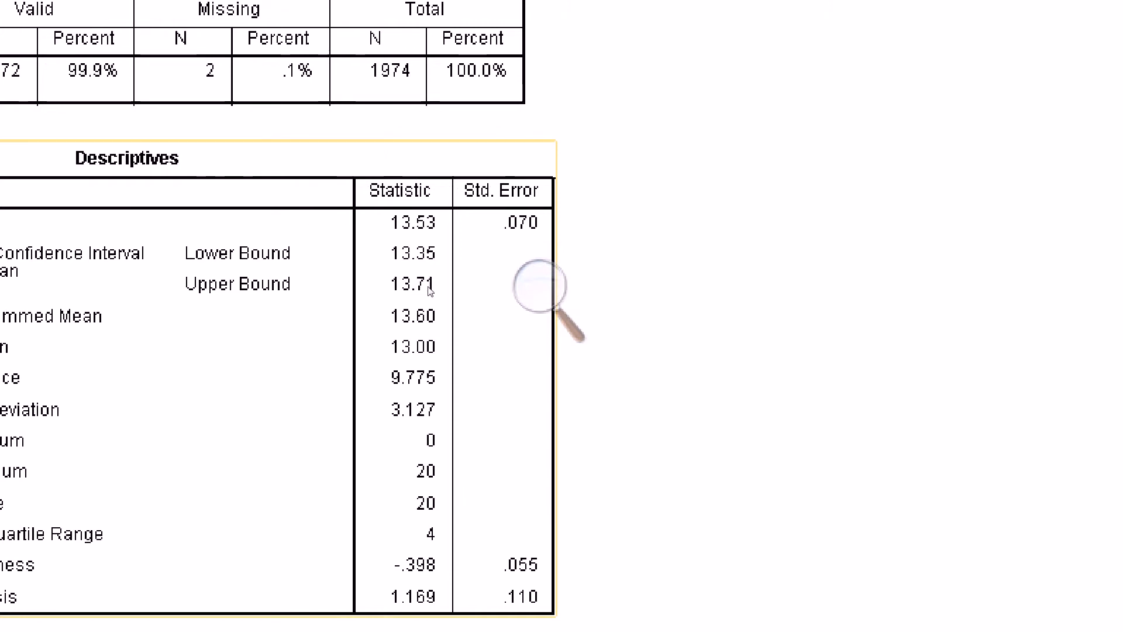
{"action": "left_click", "coordinate": [534, 309]}
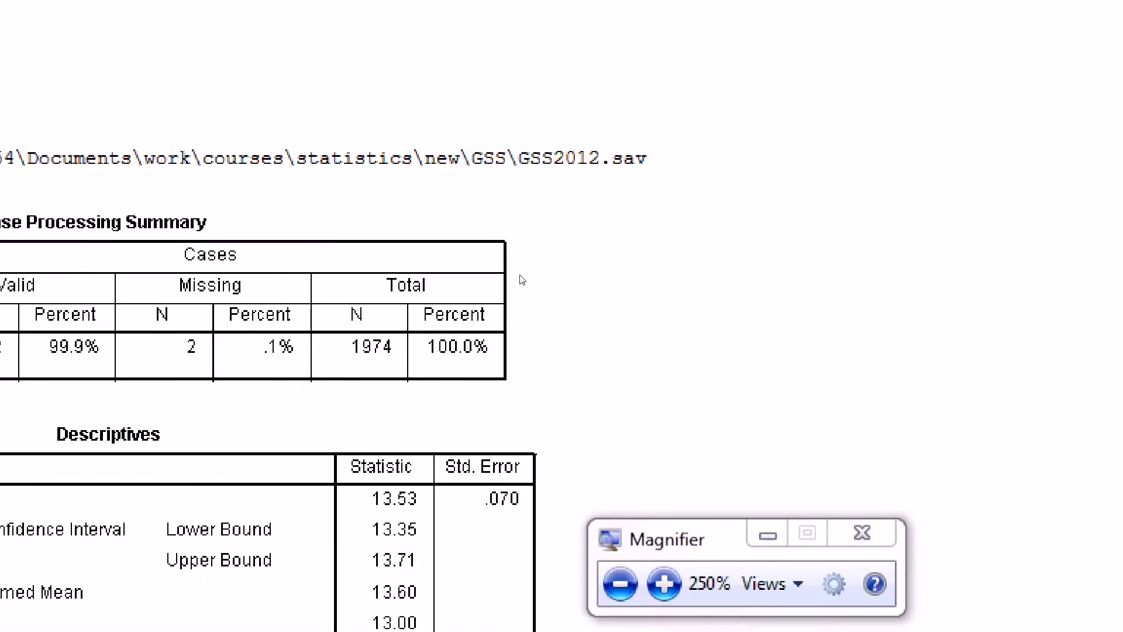
{"action": "left_click", "coordinate": [499, 294]}
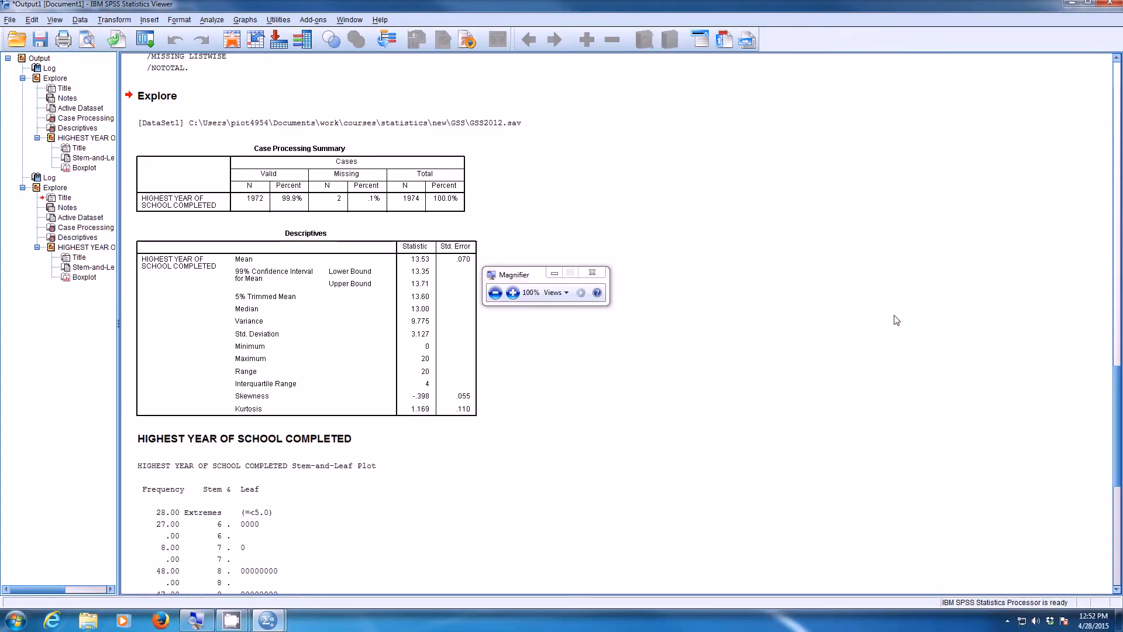
- Compare the 95% confidence interval bounds in the first Descriptives table with the 99% bounds in the second one
{"action": "left_click_drag", "start_coordinate": [1111, 395], "coordinate": [1114, 114]}
{"action": "left_click", "coordinate": [503, 291]}
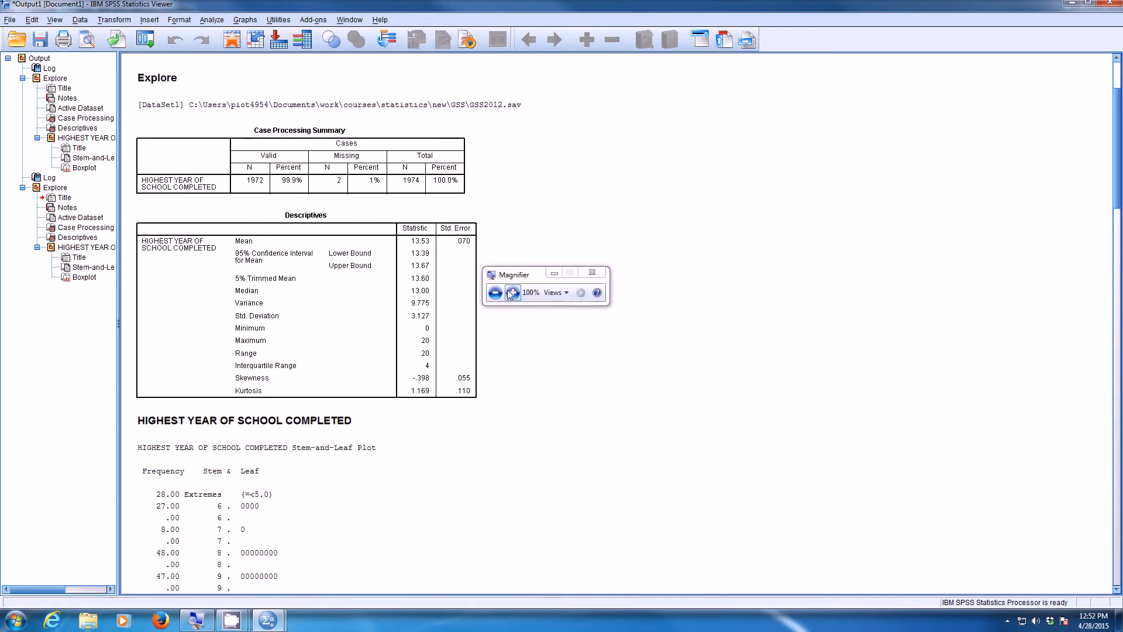
{"action": "left_click", "coordinate": [511, 293]}
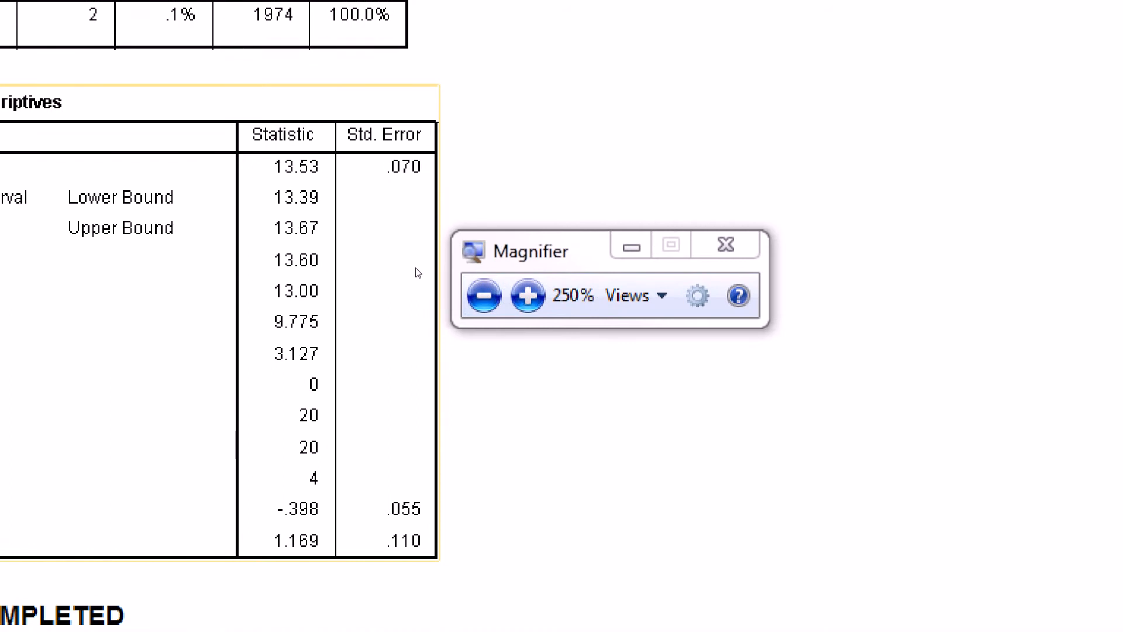
{"action": "left_click", "coordinate": [483, 295]}
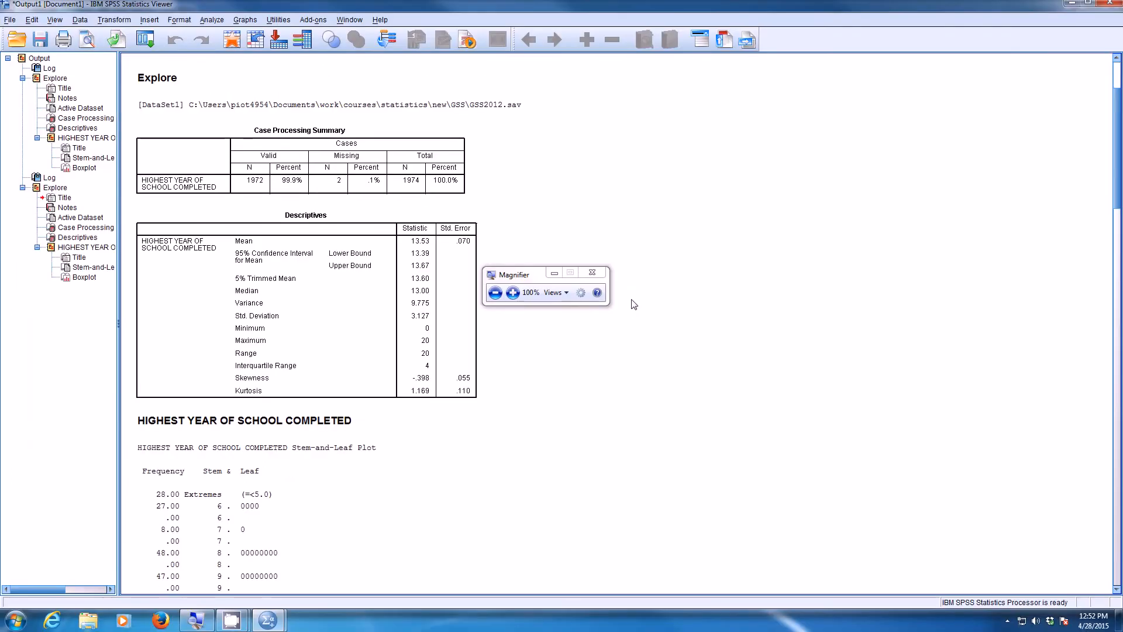
{"action": "left_click_drag", "start_coordinate": [1114, 172], "coordinate": [1103, 367]}
{"action": "scroll", "coordinate": [1103, 367], "scroll_direction": "down", "scroll_amount": 3}
{"action": "left_click", "coordinate": [512, 290]}
{"action": "left_click_drag", "start_coordinate": [512, 291], "coordinate": [542, 539]}
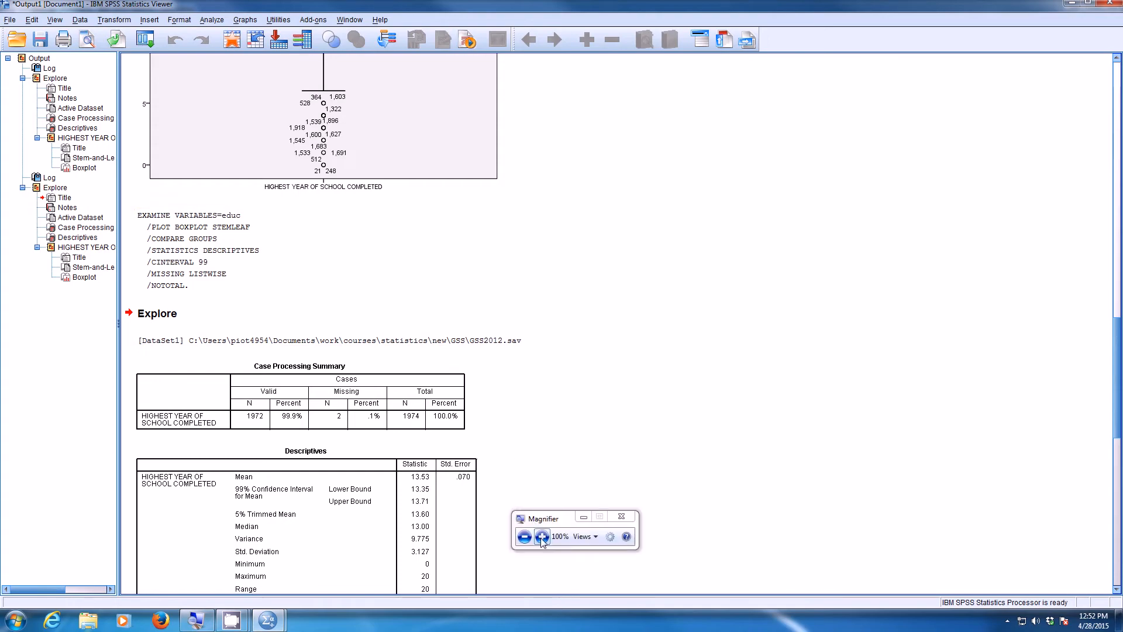
{"action": "left_click", "coordinate": [542, 536]}
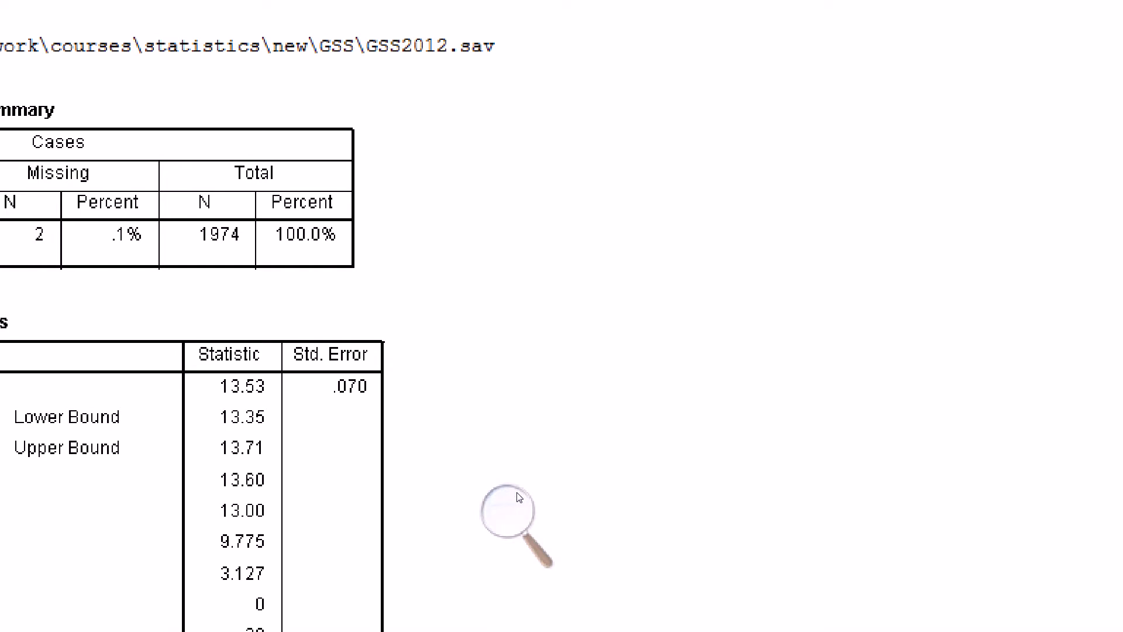
{"action": "left_click", "coordinate": [524, 525]}
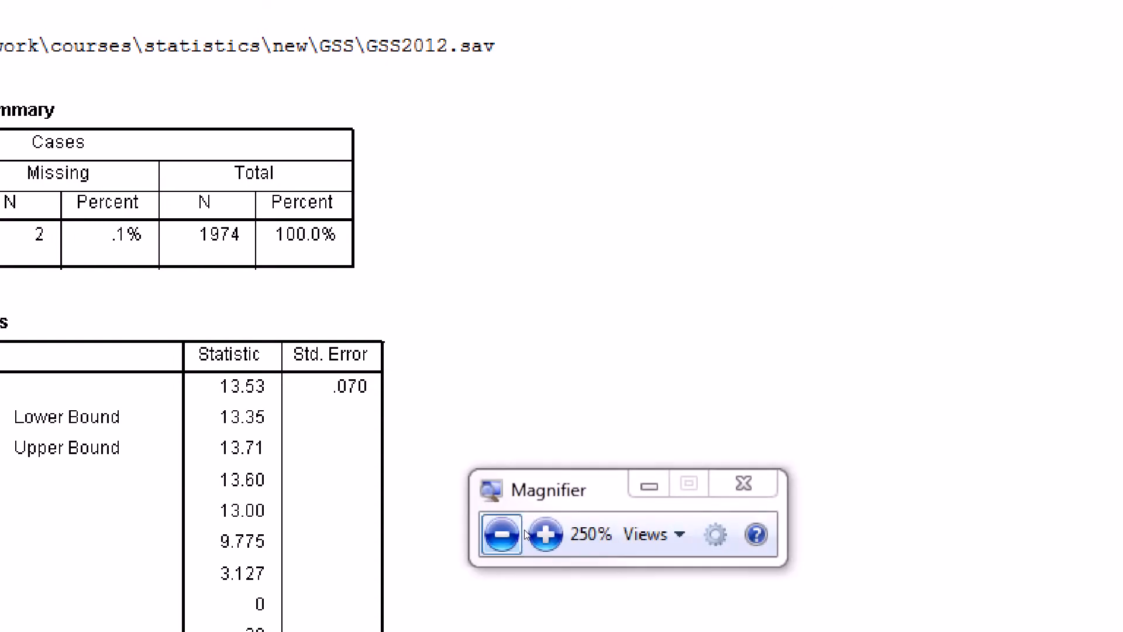
{"action": "left_click", "coordinate": [525, 533]}
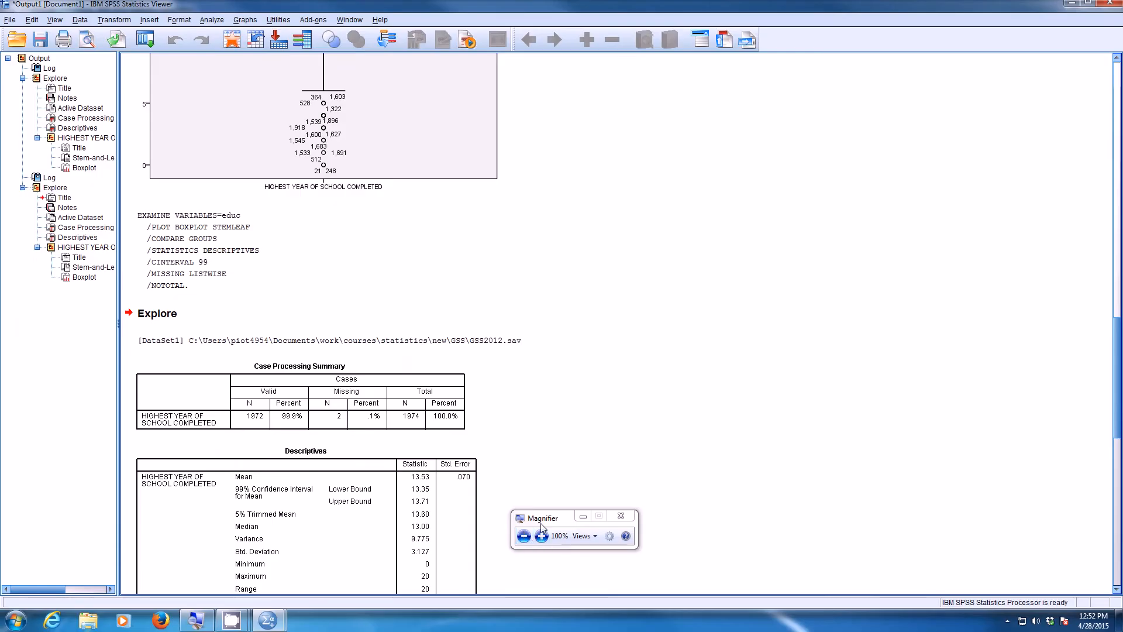
{"action": "left_click_drag", "start_coordinate": [549, 485], "coordinate": [543, 404]}
{"action": "left_click", "coordinate": [539, 421]}
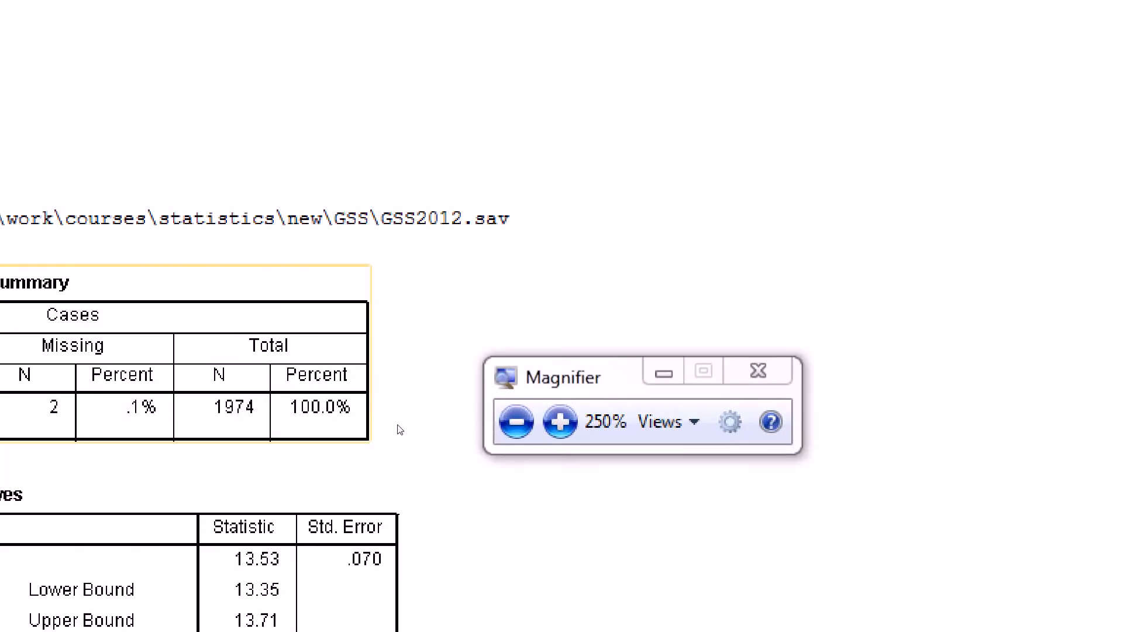
{"action": "left_click", "coordinate": [516, 422]}
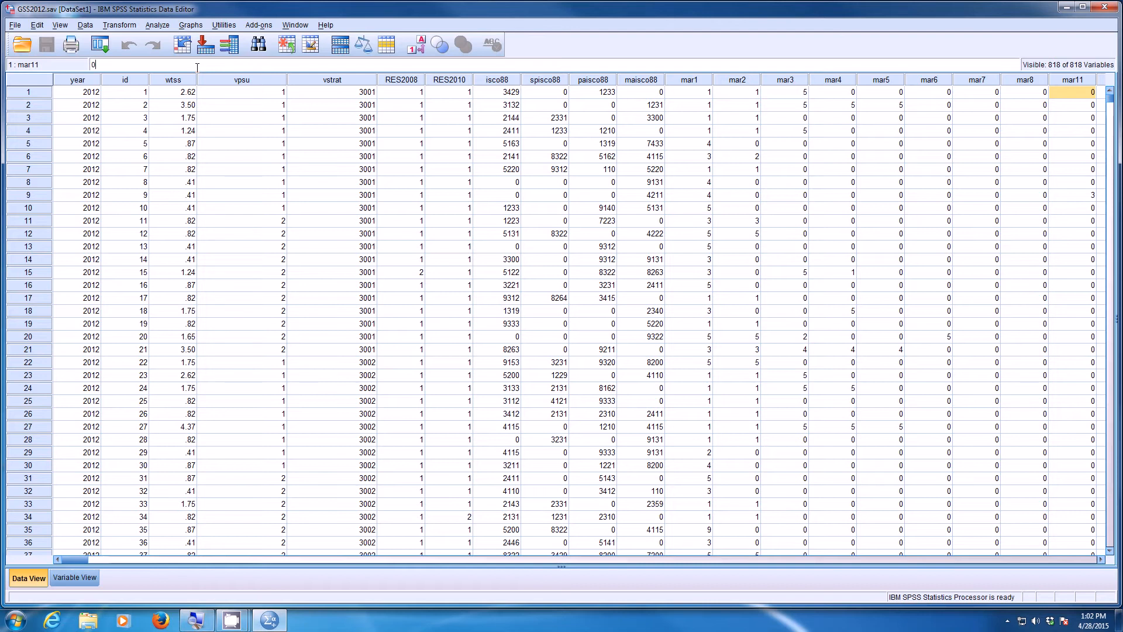
- Look up the coding and value labels of the variable sex in the dataset's variable information
{"action": "left_click", "coordinate": [199, 619]}
{"action": "left_click_drag", "start_coordinate": [222, 26], "coordinate": [314, 12]}
{"action": "left_click", "coordinate": [306, 31]}
{"action": "left_click", "coordinate": [224, 25]}
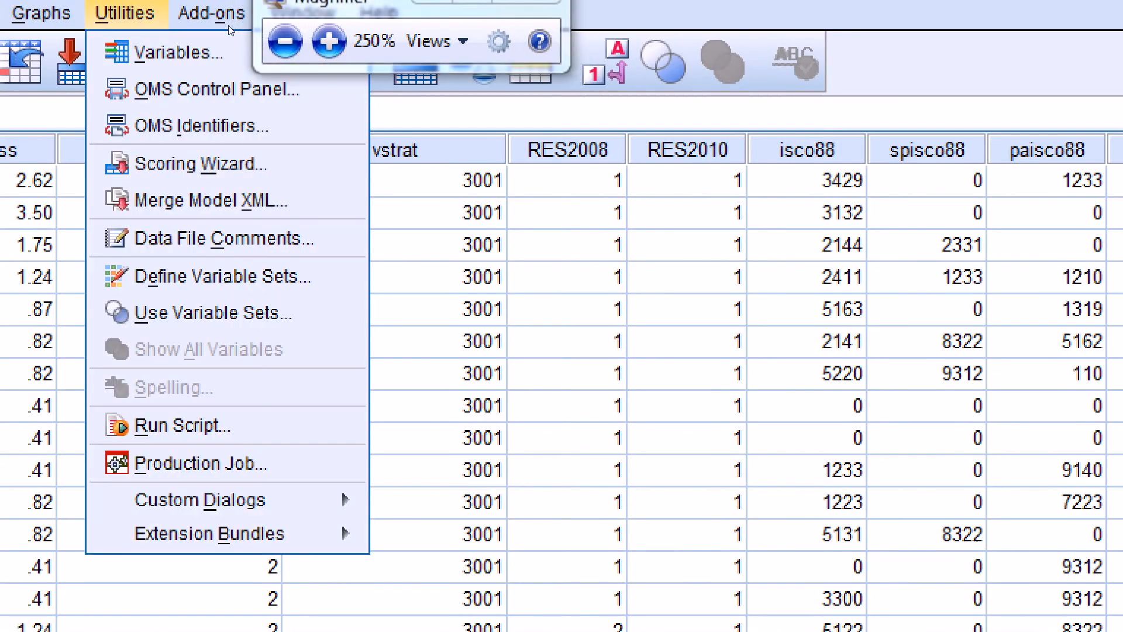
{"action": "left_click", "coordinate": [266, 39]}
{"action": "left_click_drag", "start_coordinate": [523, 209], "coordinate": [345, 54]}
{"action": "left_click", "coordinate": [262, 162]}
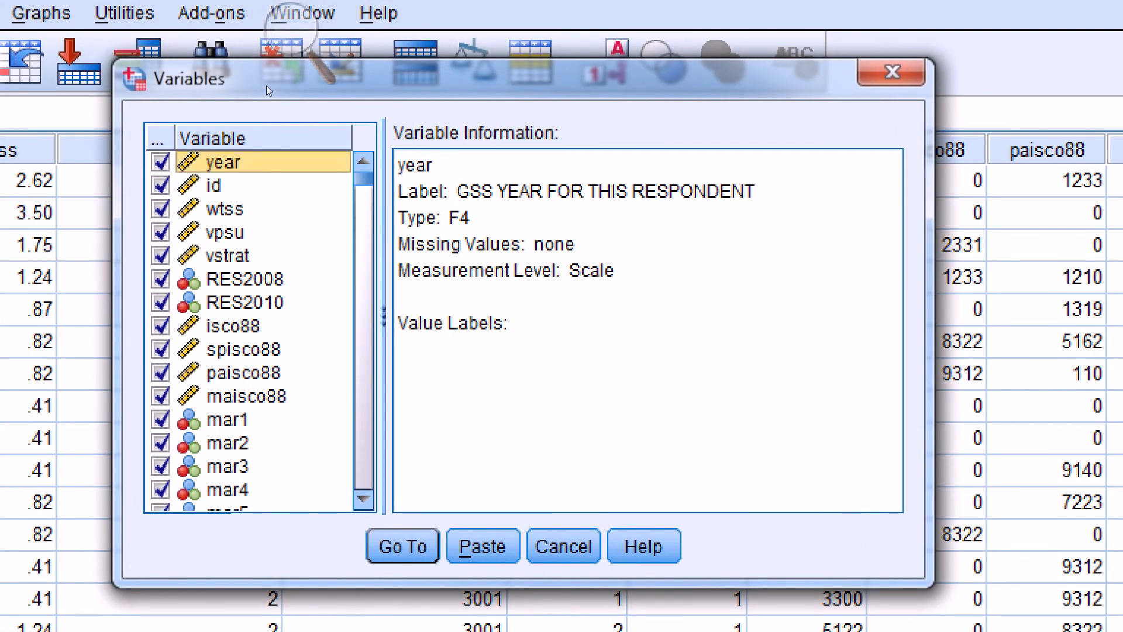
{"action": "type", "text": "sex"}
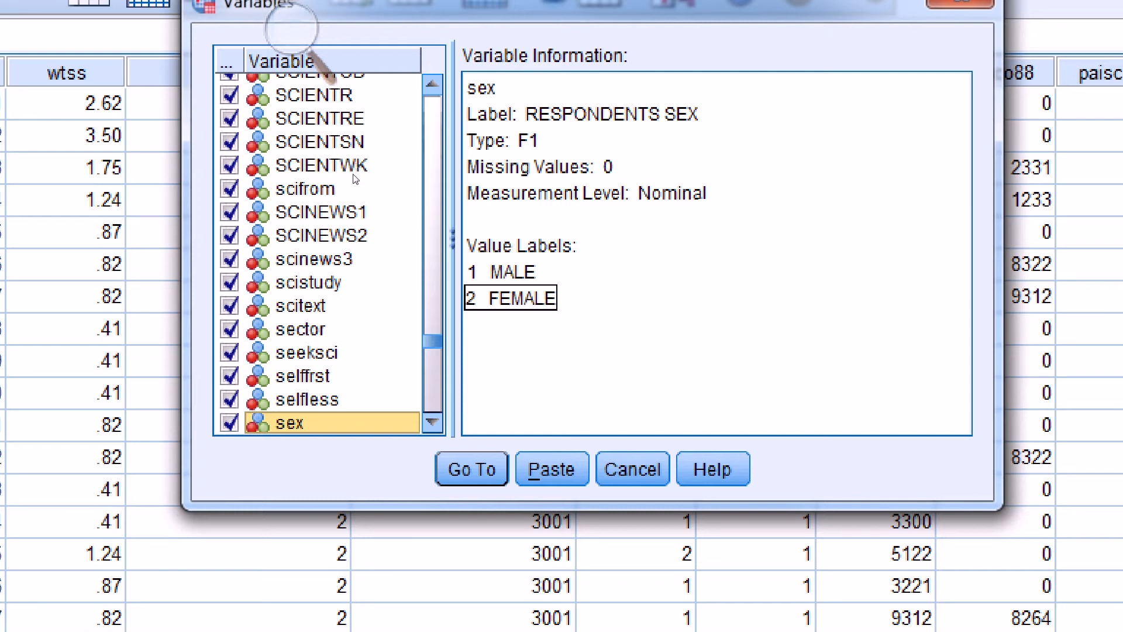
{"action": "left_click", "coordinate": [293, 27]}
{"action": "left_click", "coordinate": [283, 53]}
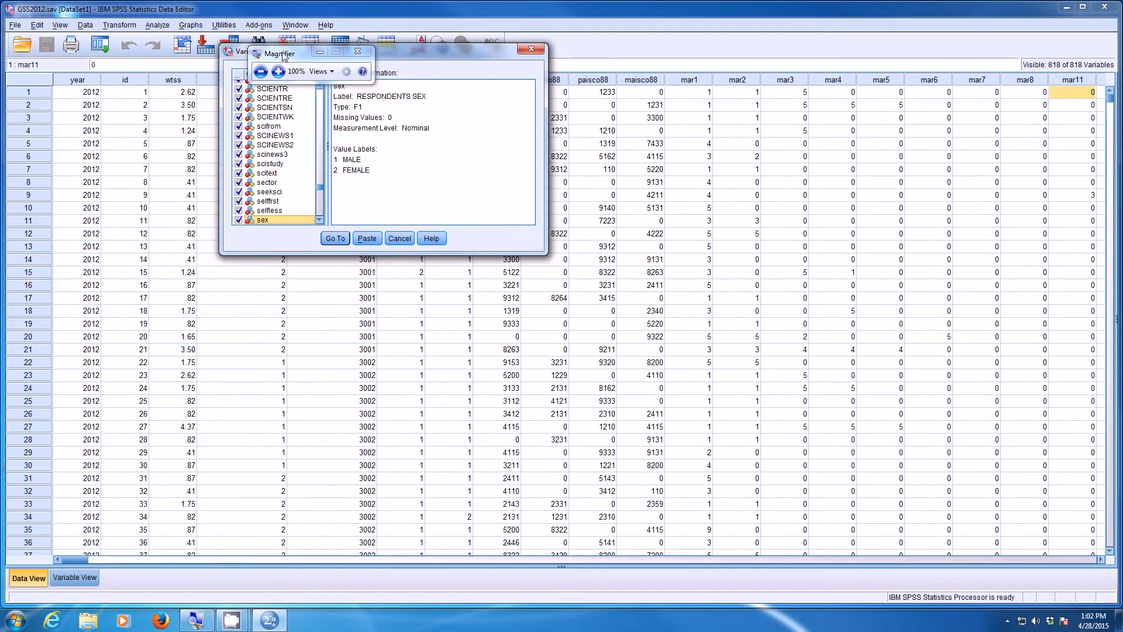
{"action": "left_click_drag", "start_coordinate": [395, 54], "coordinate": [560, 28]}
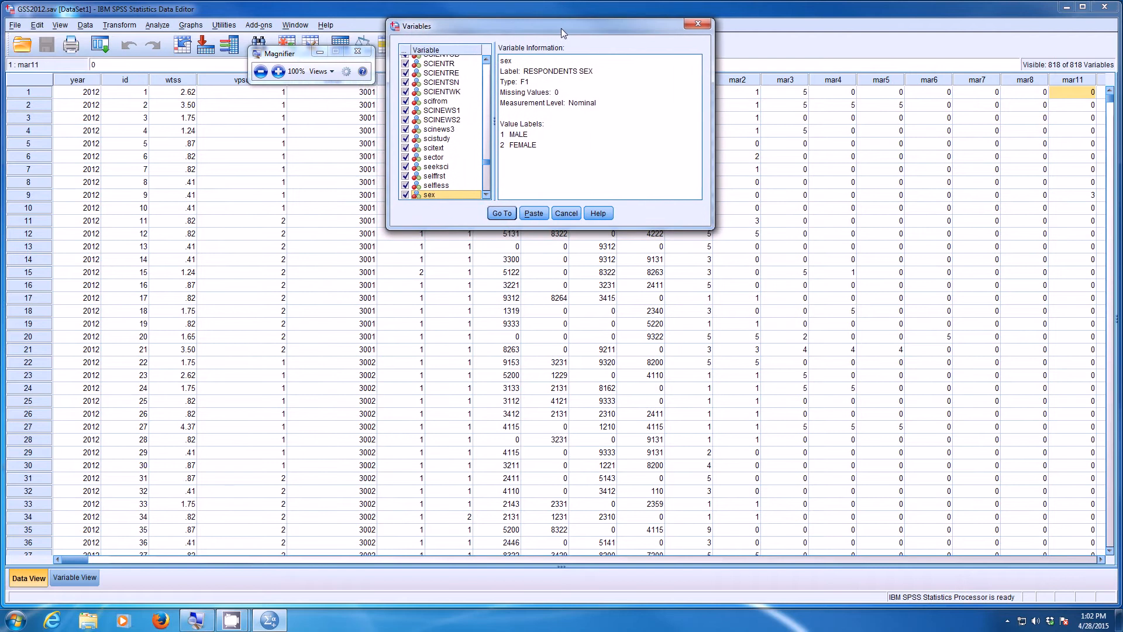
{"action": "left_click_drag", "start_coordinate": [286, 54], "coordinate": [238, 53]}
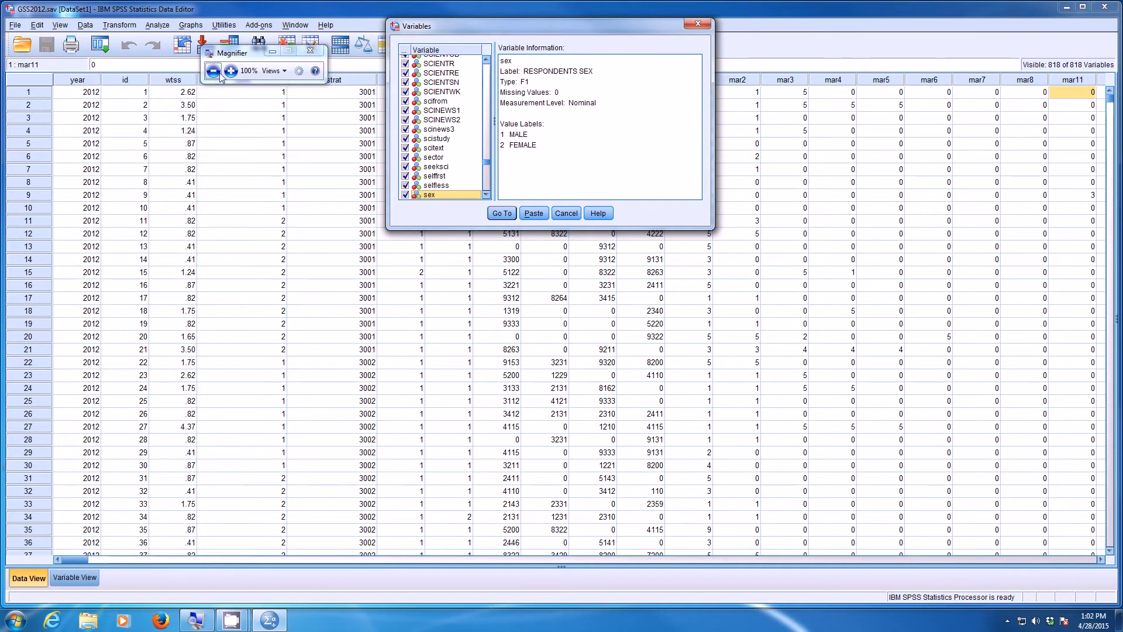
- Start a Recode into Different Variables with sex as the input variable
{"action": "left_click", "coordinate": [231, 71]}
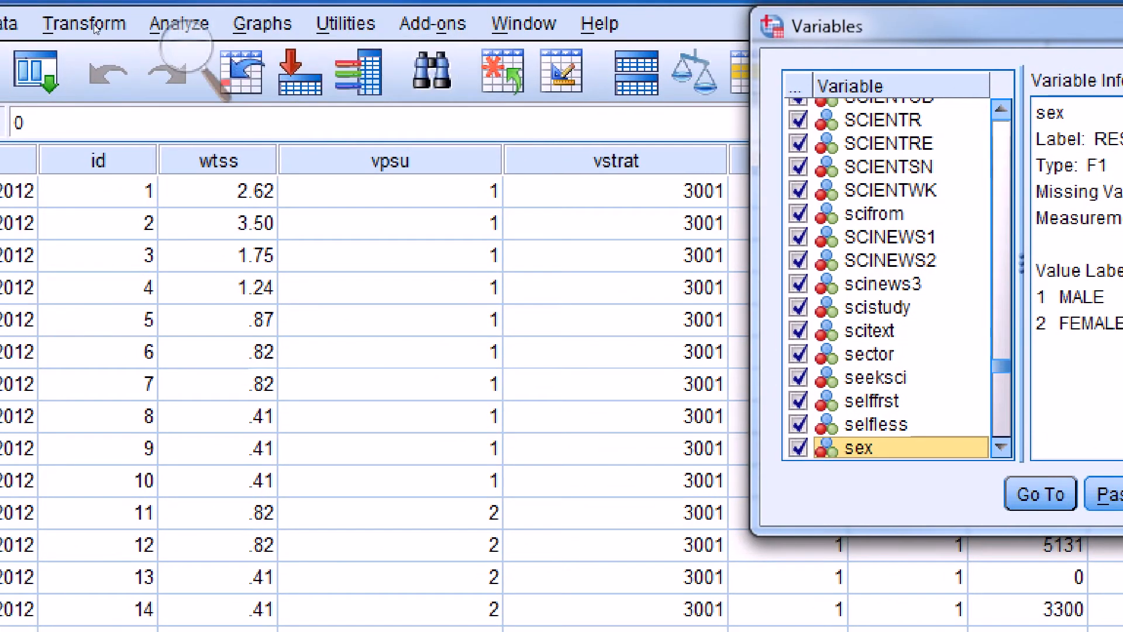
{"action": "left_click", "coordinate": [111, 25]}
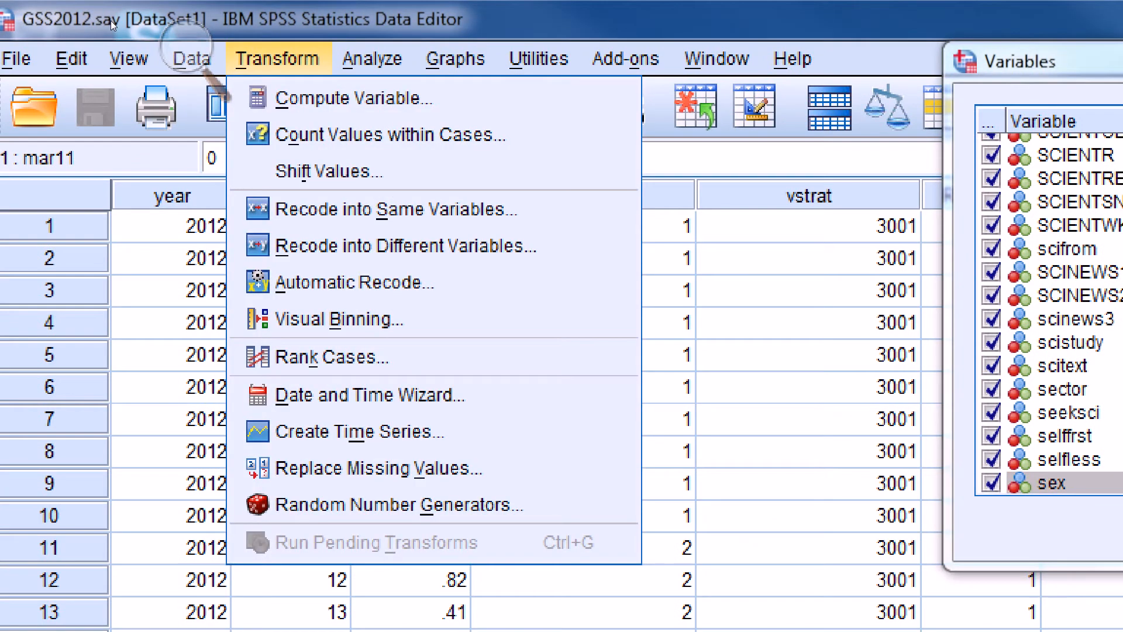
{"action": "key", "text": "Down"}
{"action": "key", "text": "Down"}
{"action": "key", "text": "Down"}
{"action": "key", "text": "Down"}
{"action": "key", "text": "Down"}
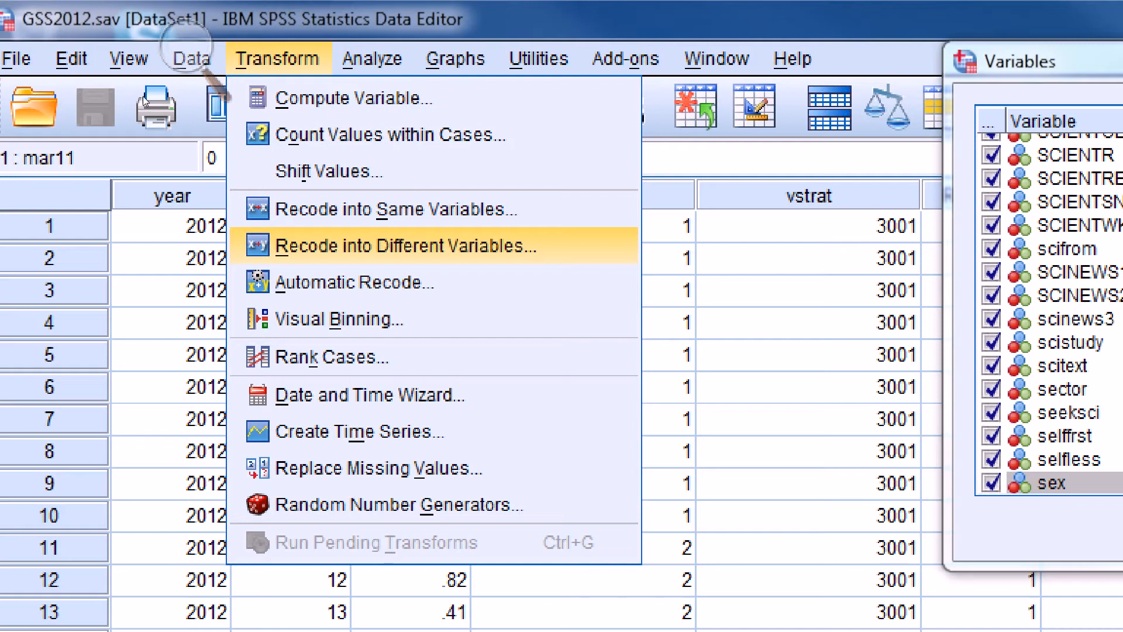
{"action": "key", "text": "Up"}
{"action": "key", "text": "Down"}
{"action": "key", "text": "Return"}
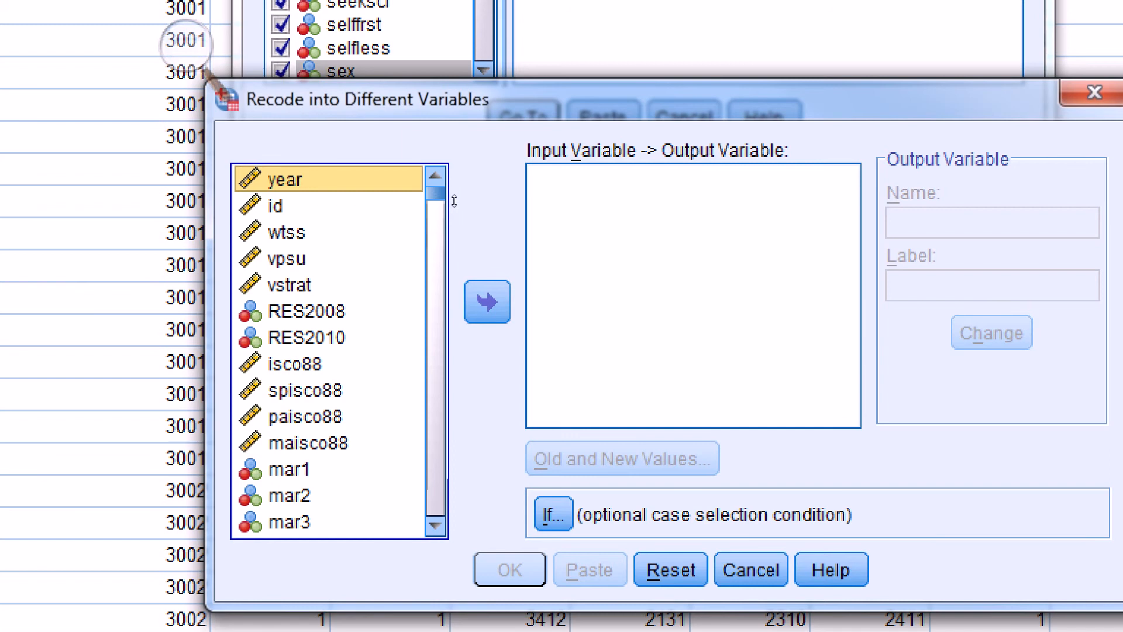
{"action": "left_click_drag", "start_coordinate": [454, 201], "coordinate": [389, 176]}
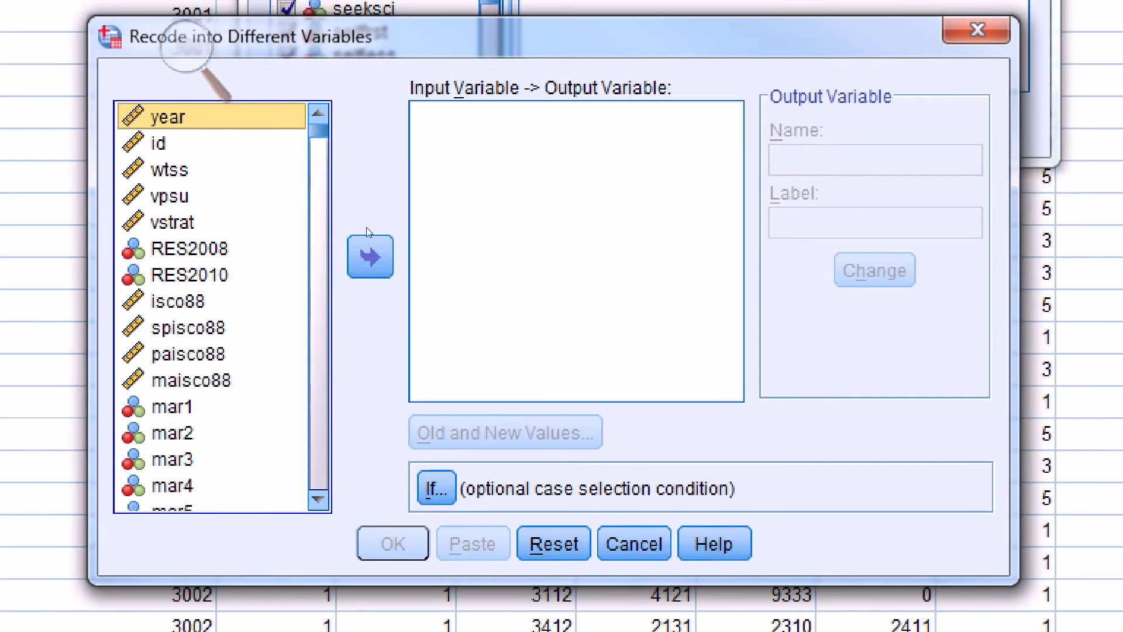
{"action": "key", "text": "Down"}
{"action": "key", "text": "Down"}
{"action": "type", "text": "sex"}
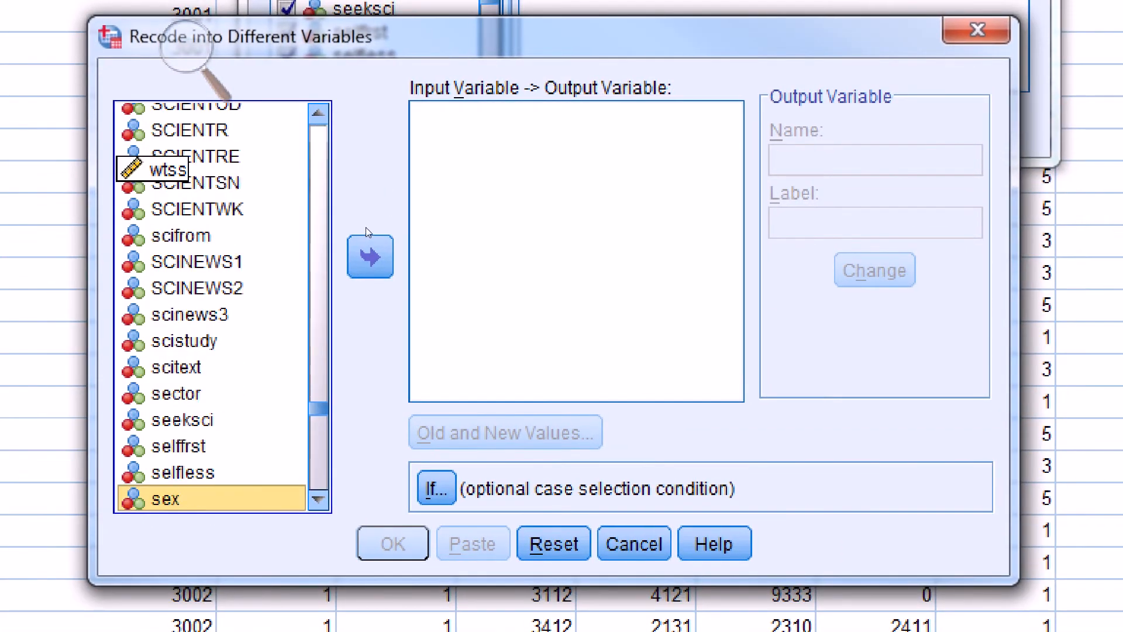
{"action": "left_click", "coordinate": [370, 251]}
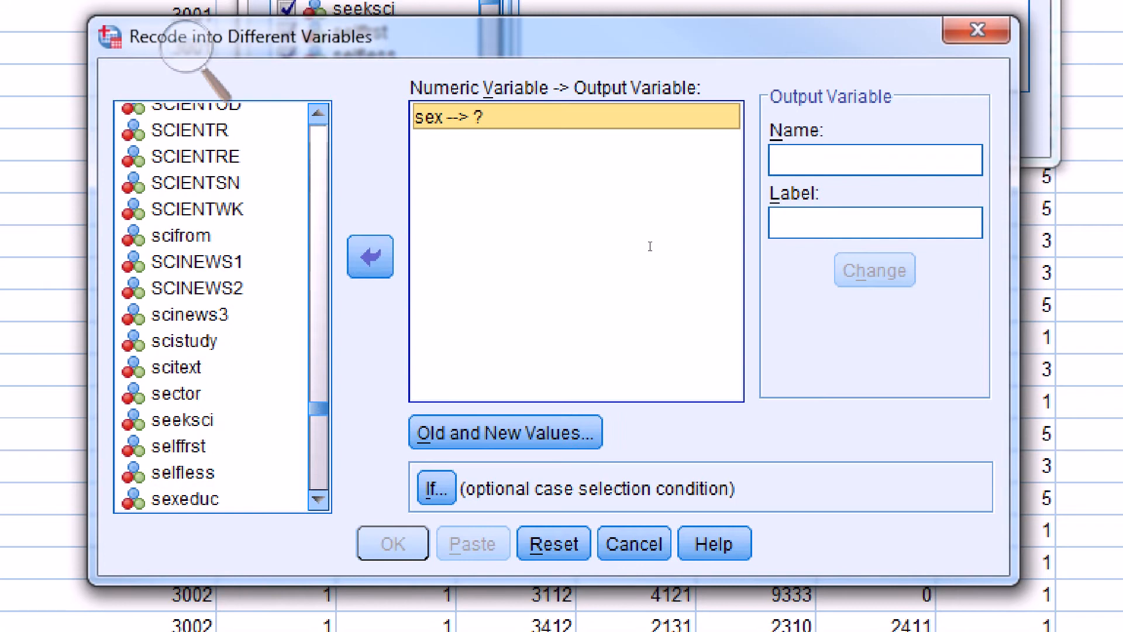
- Name the output variable male, label it "R is male" and apply it to the recode of sex
{"action": "key", "text": "Tab"}
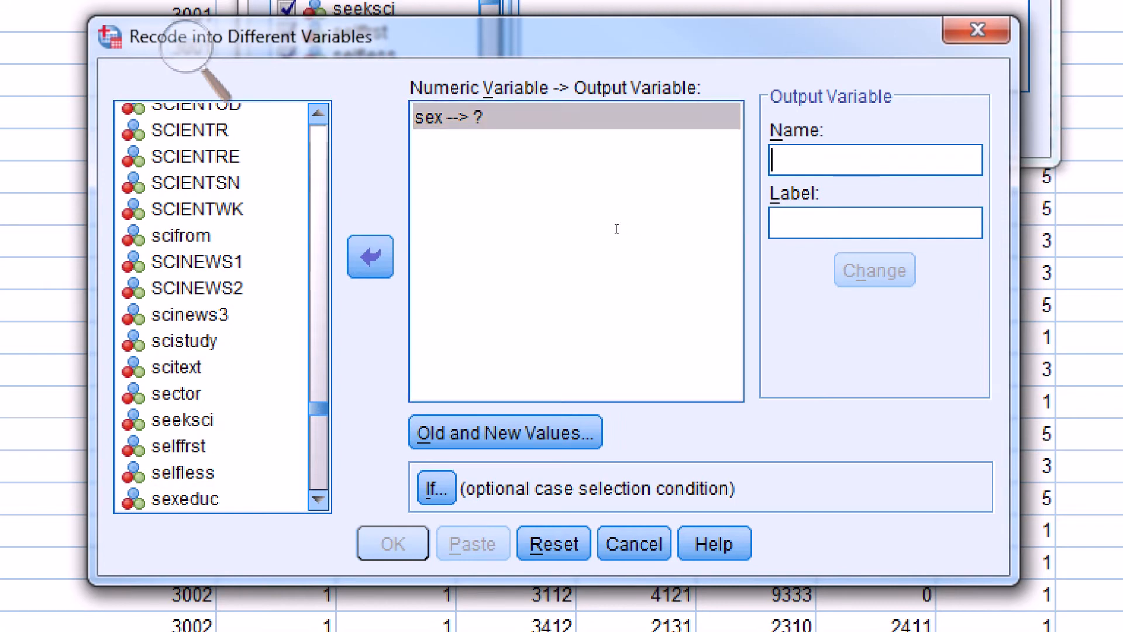
{"action": "type", "text": "male"}
{"action": "key", "text": "Tab"}
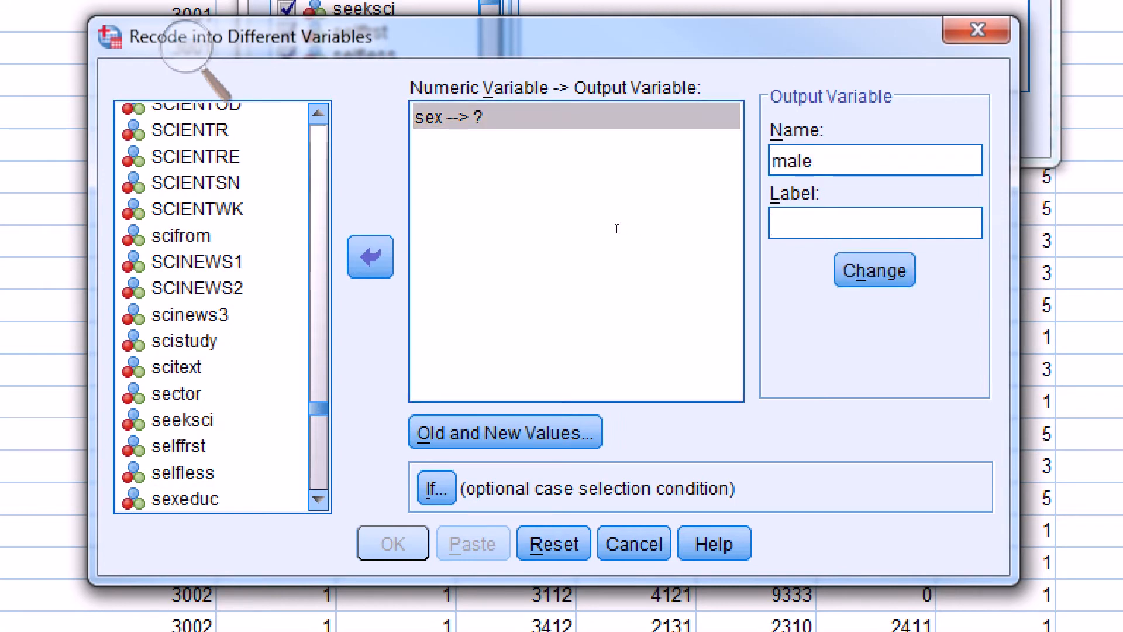
{"action": "type", "text": "R is male"}
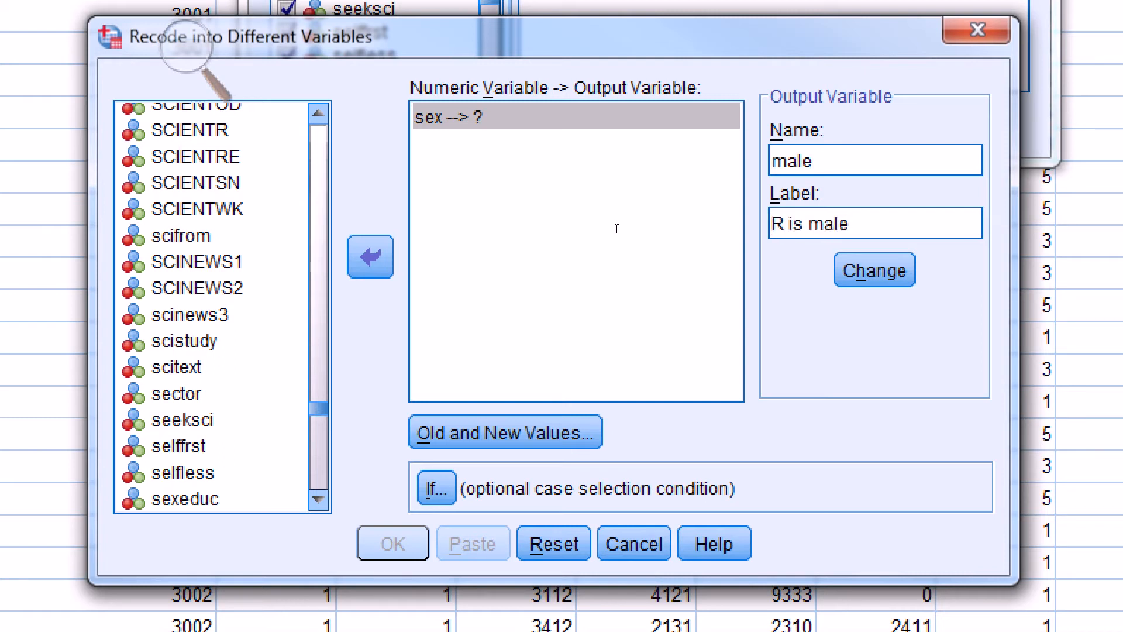
{"action": "left_click", "coordinate": [875, 270]}
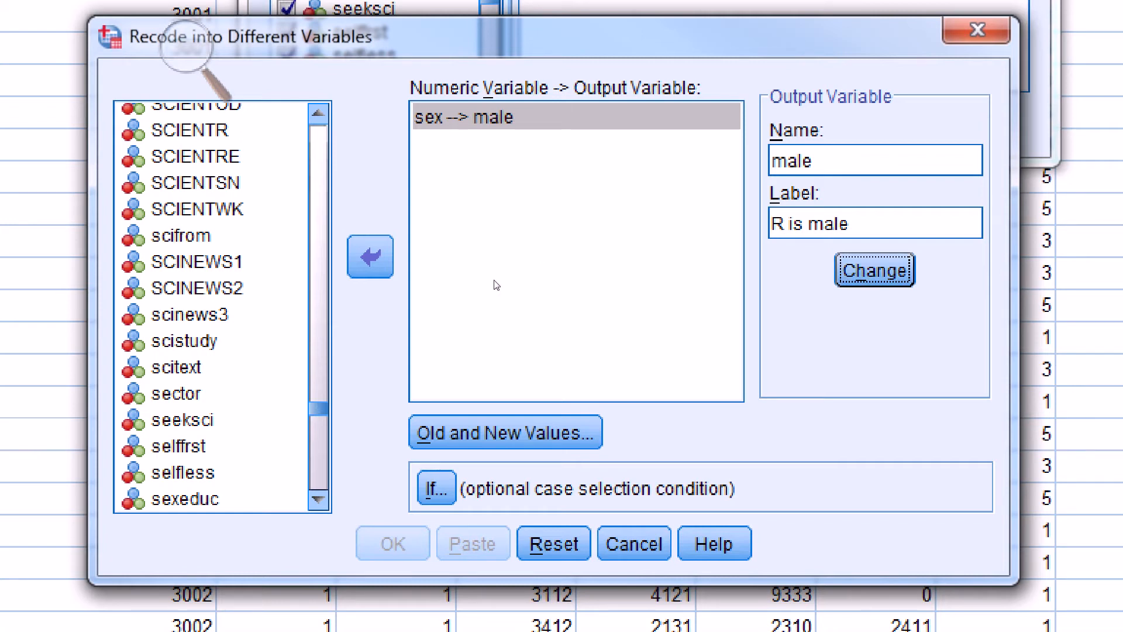
- Add a recode rule that maps the old value 1 to the new value 1
{"action": "key", "text": "alt+o"}
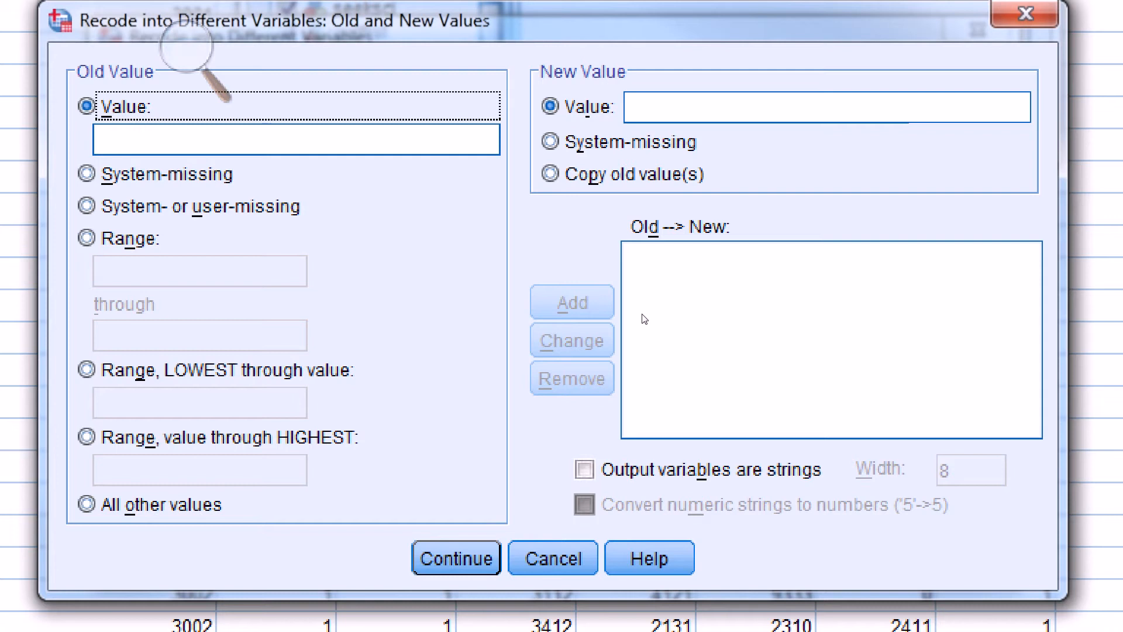
{"action": "key", "text": "Tab"}
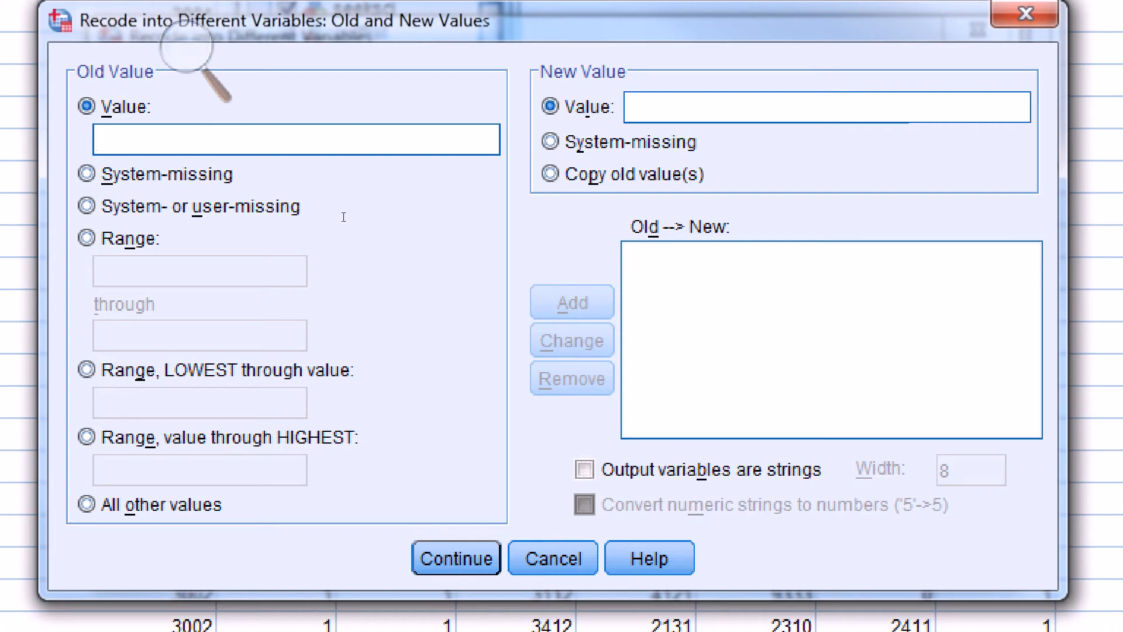
{"action": "type", "text": "1"}
{"action": "key", "text": "Tab"}
{"action": "type", "text": "1"}
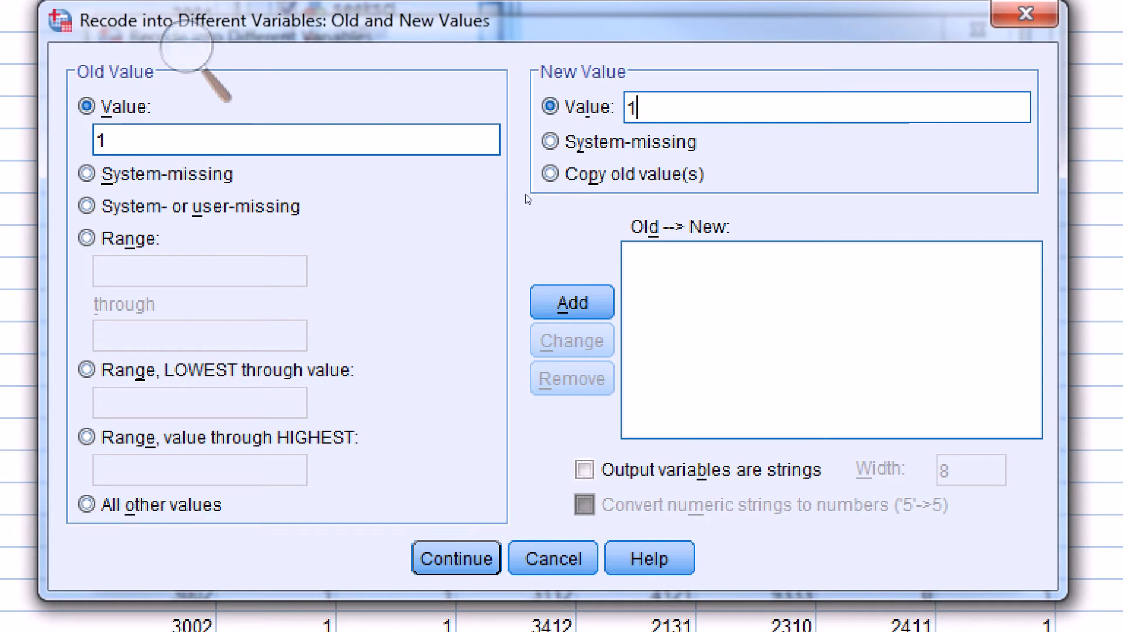
{"action": "left_click", "coordinate": [524, 290]}
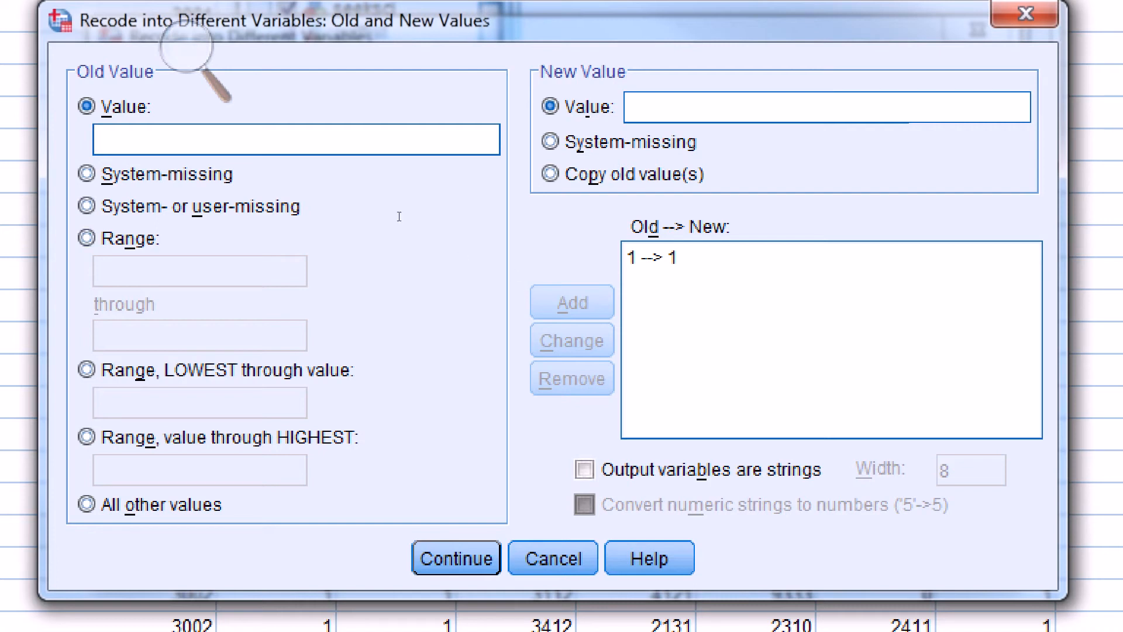
- Add a recode rule that maps the old value 2 to the new value 0
{"action": "type", "text": "2"}
{"action": "key", "text": "Tab"}
{"action": "type", "text": "0"}
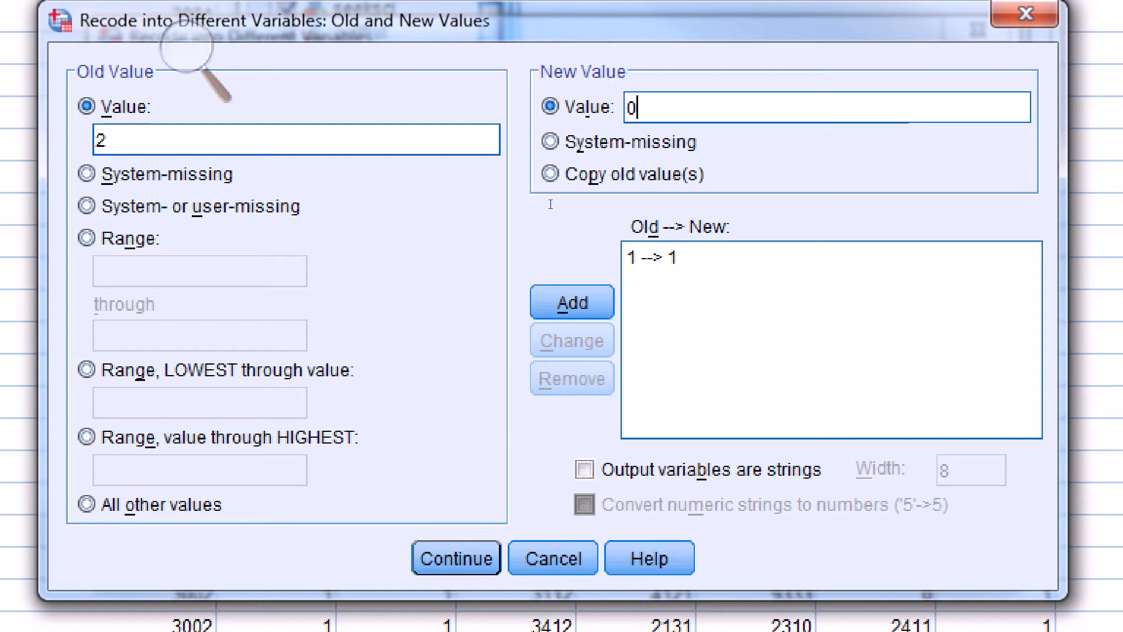
{"action": "key", "text": "Return"}
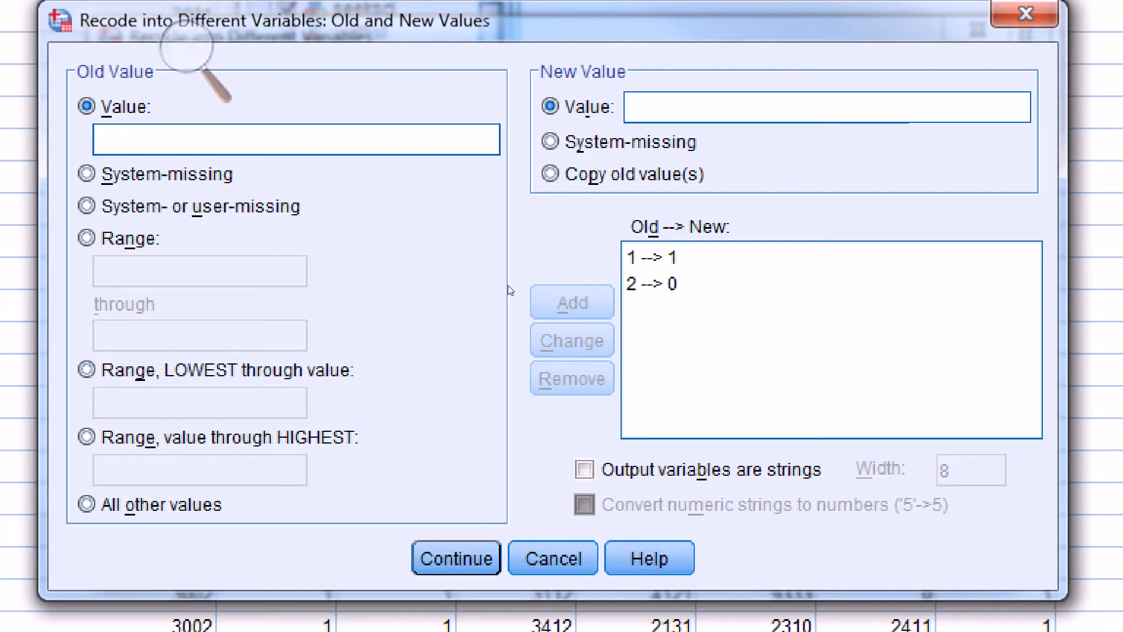
- Map all other old values to system-missing and run the recode of sex into male
{"action": "key", "text": "alt+o"}
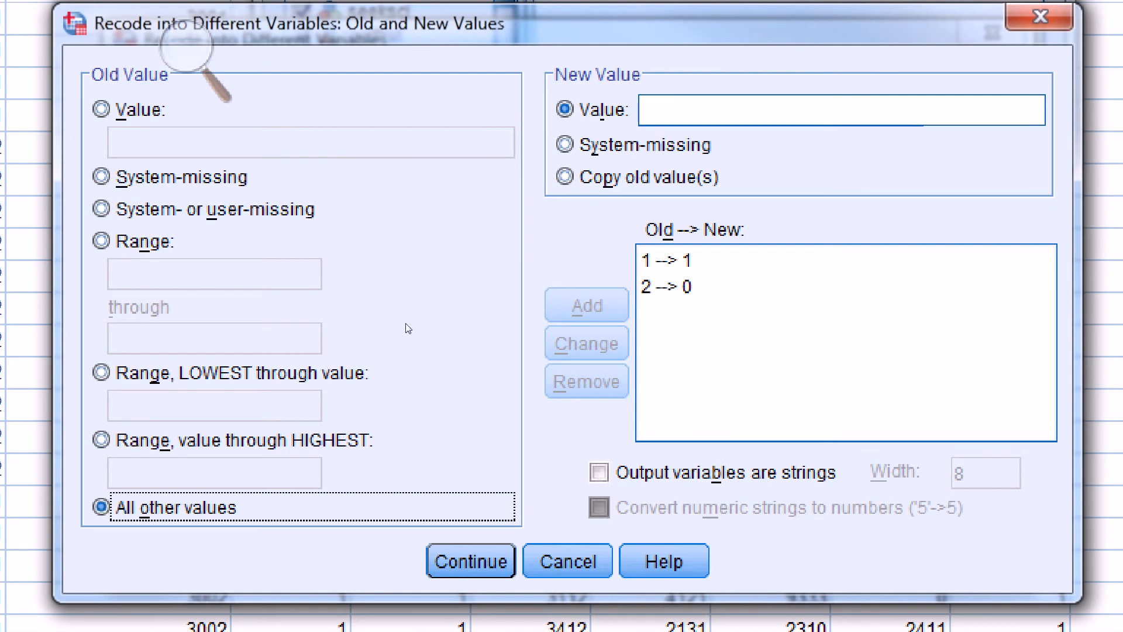
{"action": "key", "text": "alt+y"}
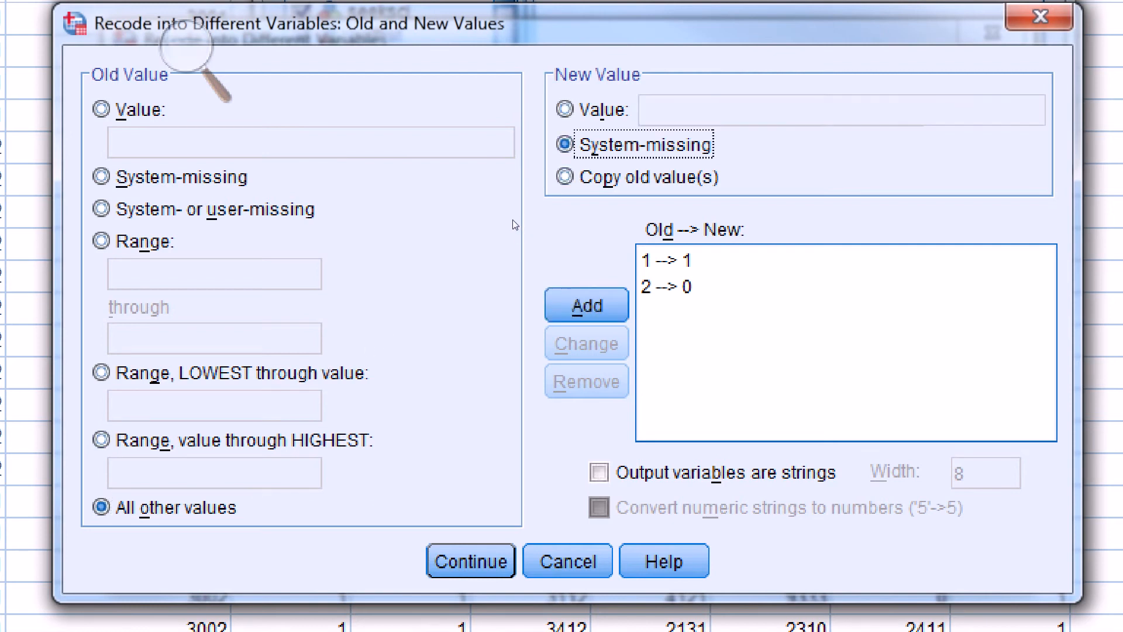
{"action": "key", "text": "Tab"}
{"action": "key", "text": "Return"}
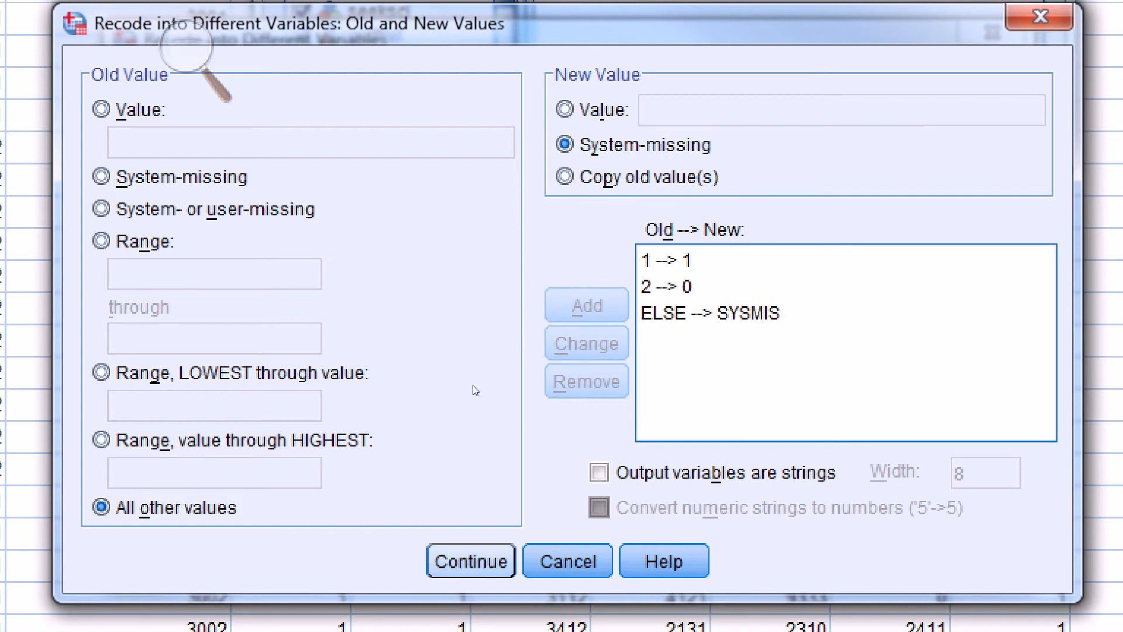
{"action": "key", "text": "Return"}
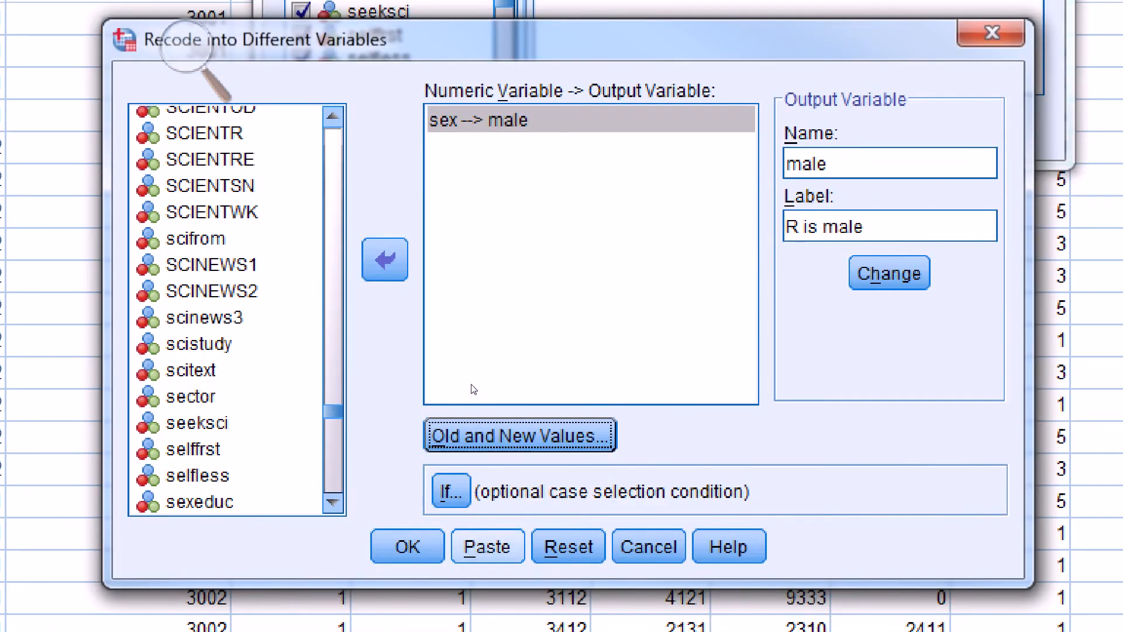
{"action": "key", "text": "Return"}
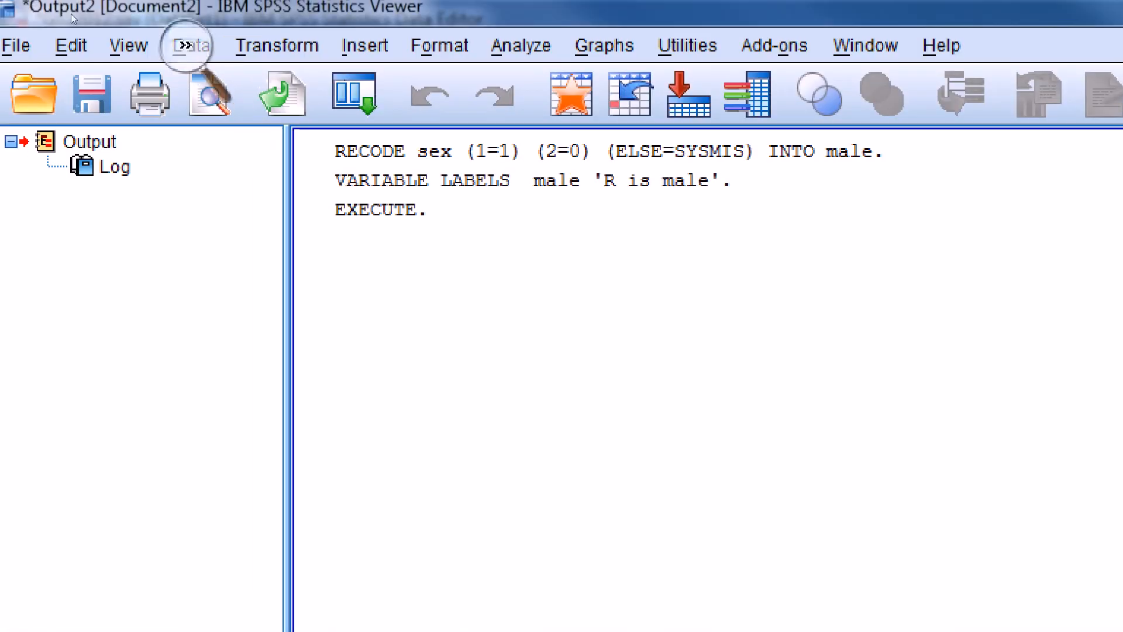
- Run a Frequencies analysis with a frequency table for the new variable male
{"action": "left_click", "coordinate": [79, 23]}
{"action": "left_click", "coordinate": [77, 27]}
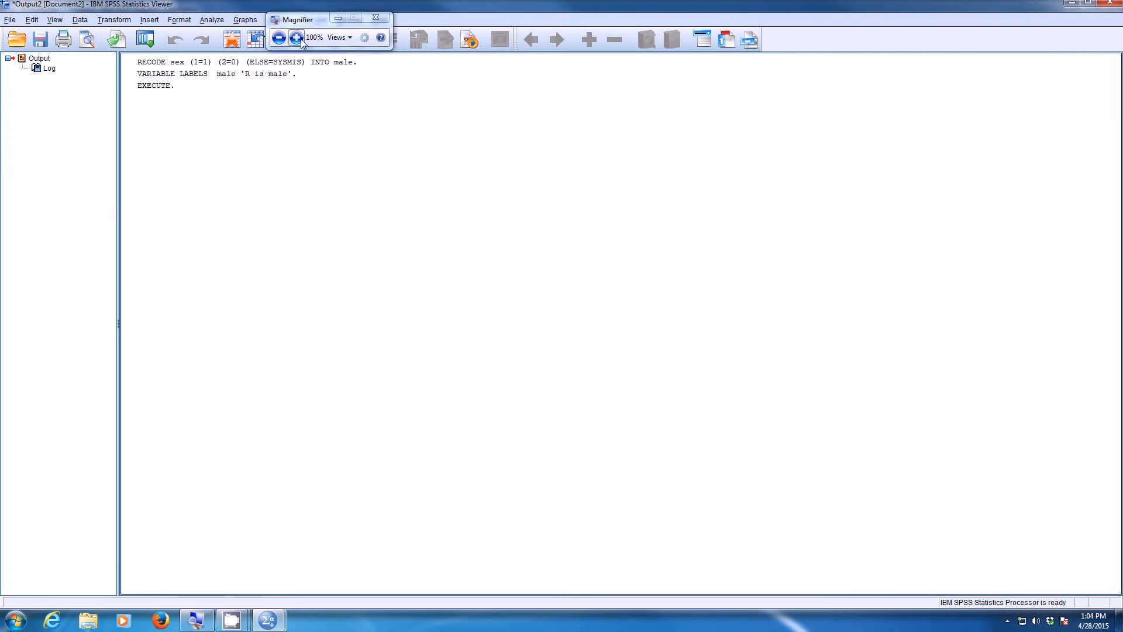
{"action": "left_click", "coordinate": [296, 36]}
{"action": "left_click", "coordinate": [211, 19]}
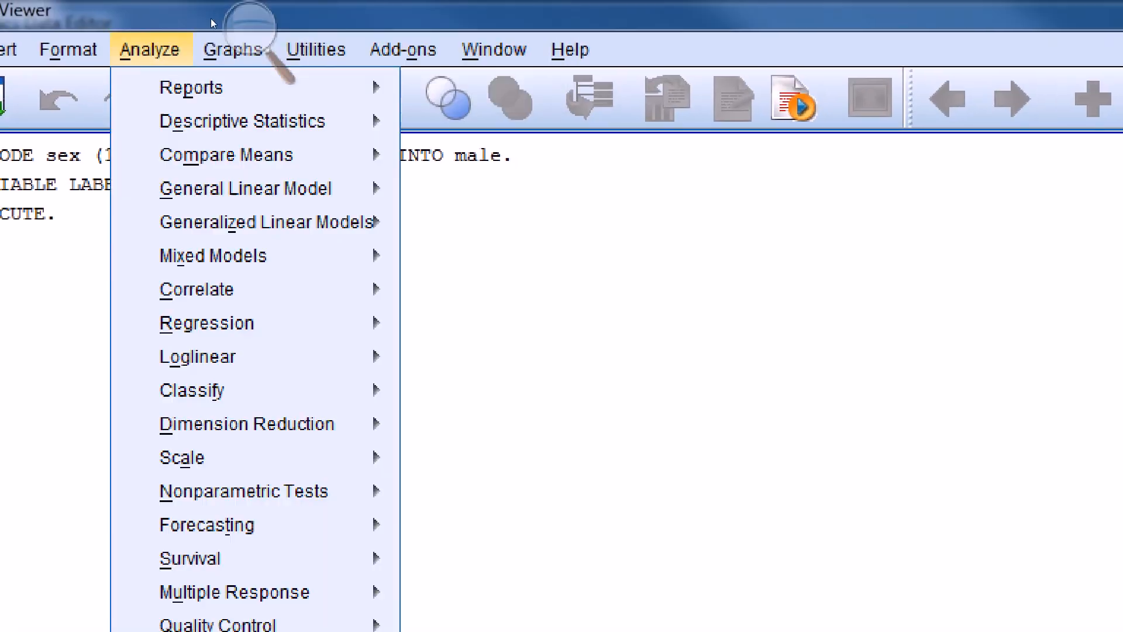
{"action": "mouse_move", "coordinate": [243, 121]}
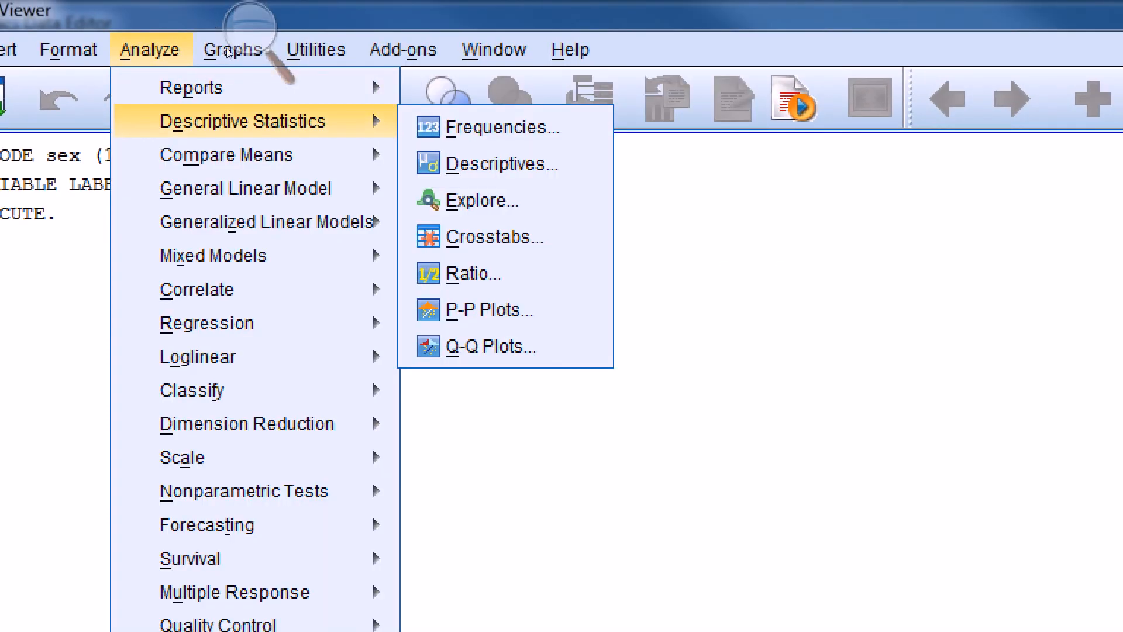
{"action": "left_click", "coordinate": [503, 127]}
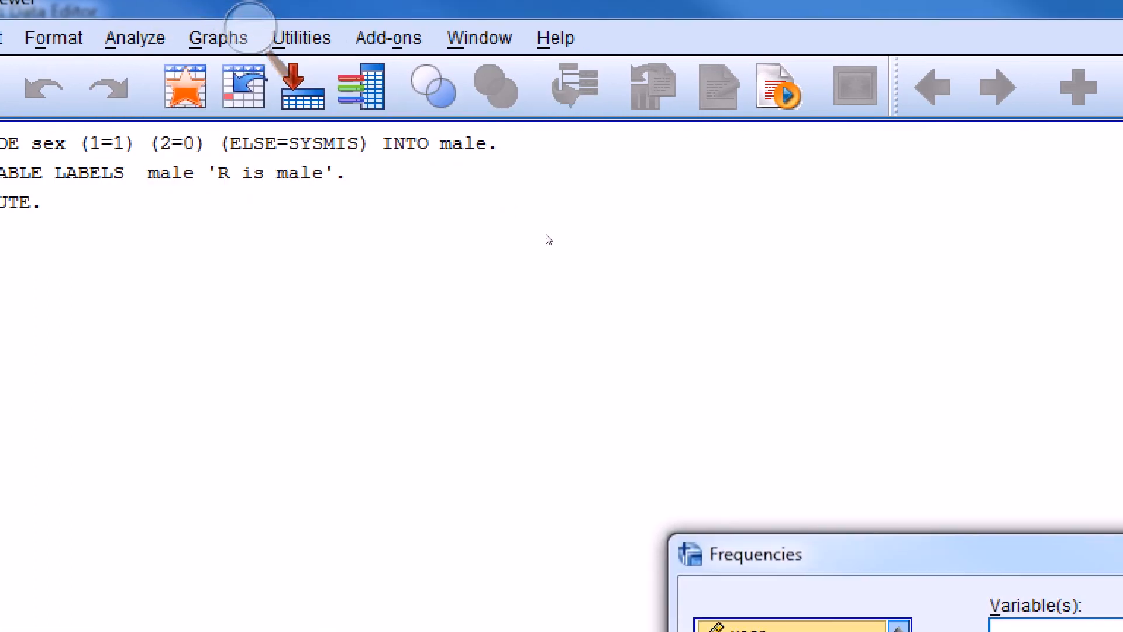
{"action": "left_click_drag", "start_coordinate": [760, 531], "coordinate": [258, 81]}
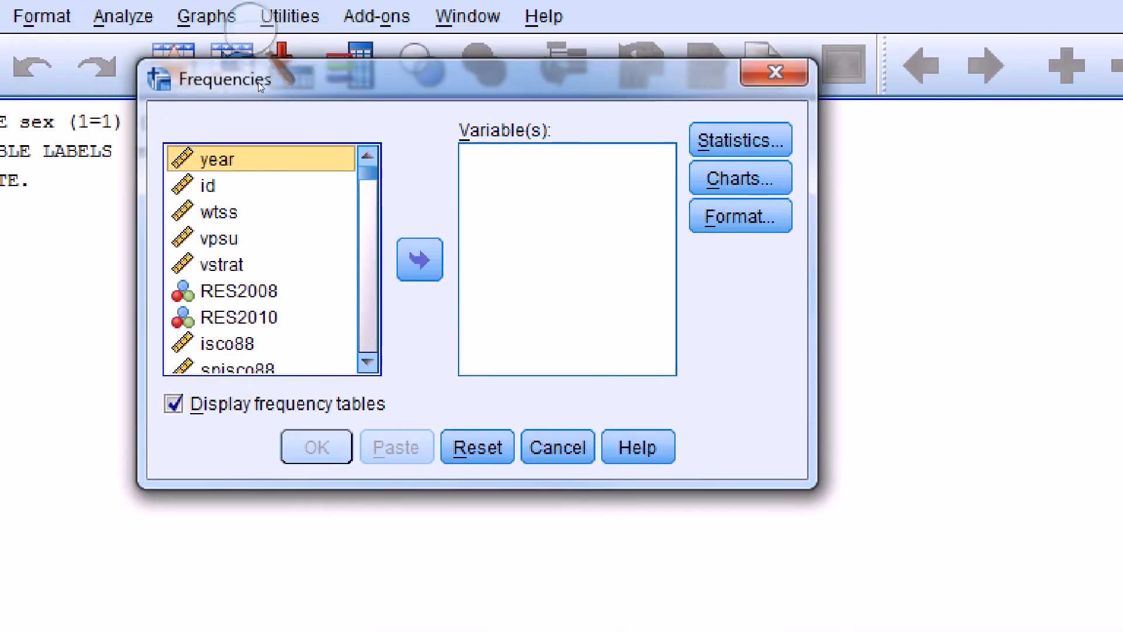
{"action": "key", "text": "Down"}
{"action": "key", "text": "End"}
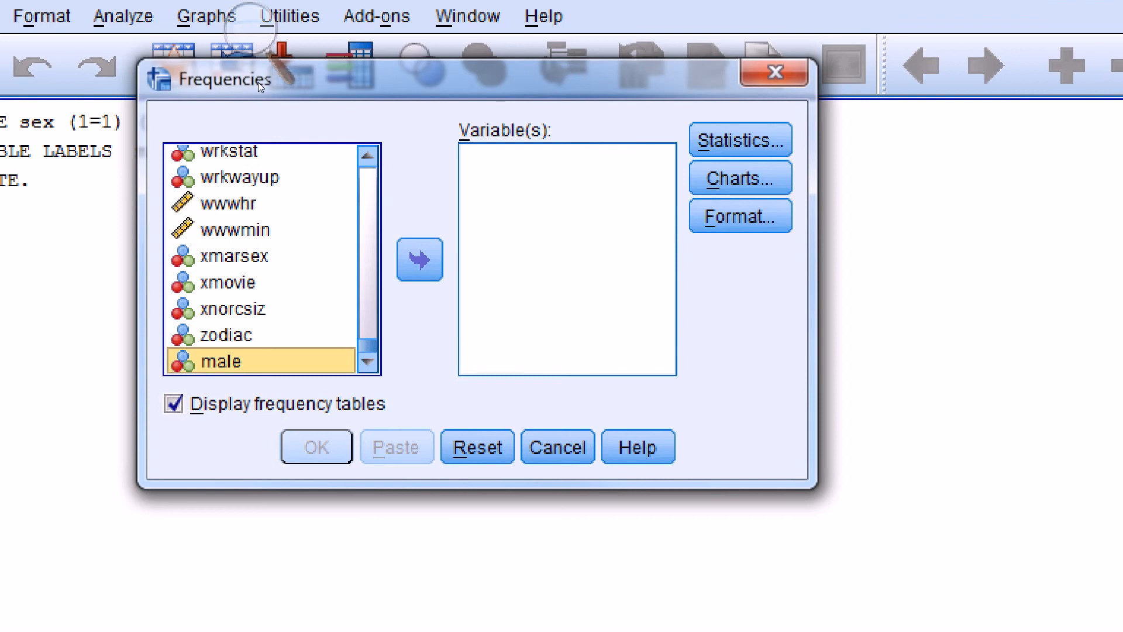
{"action": "key", "text": "Tab"}
{"action": "key", "text": "space"}
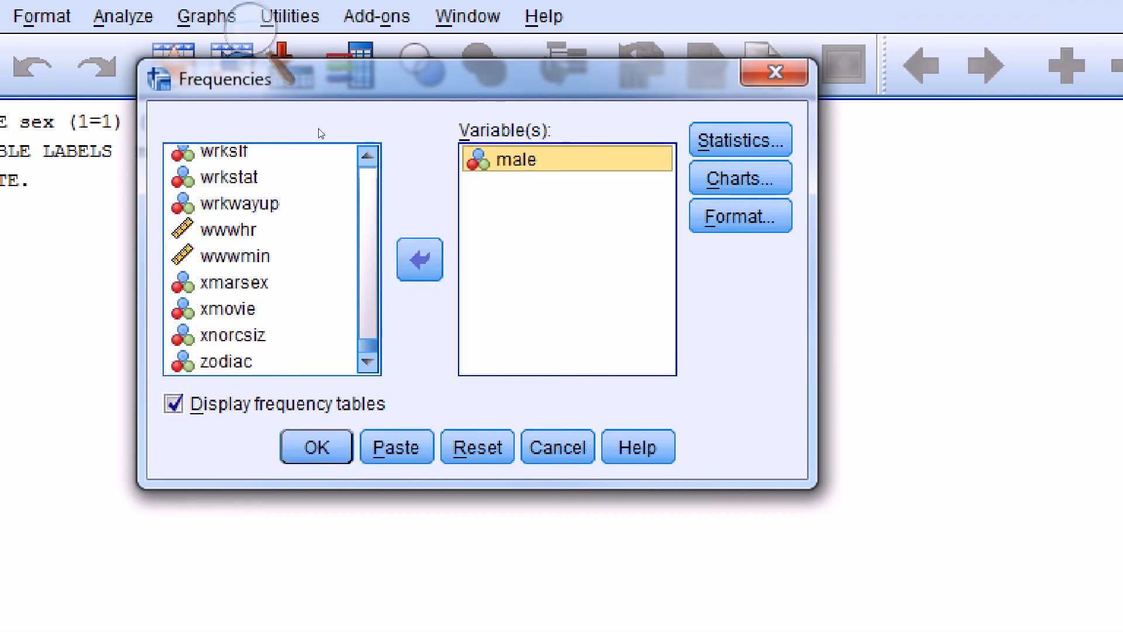
{"action": "key", "text": "Return"}
- Examine the R is male frequency table for the counts and percentages of the values 0 and 1
{"action": "left_click", "coordinate": [257, 29]}
{"action": "left_click", "coordinate": [257, 35]}
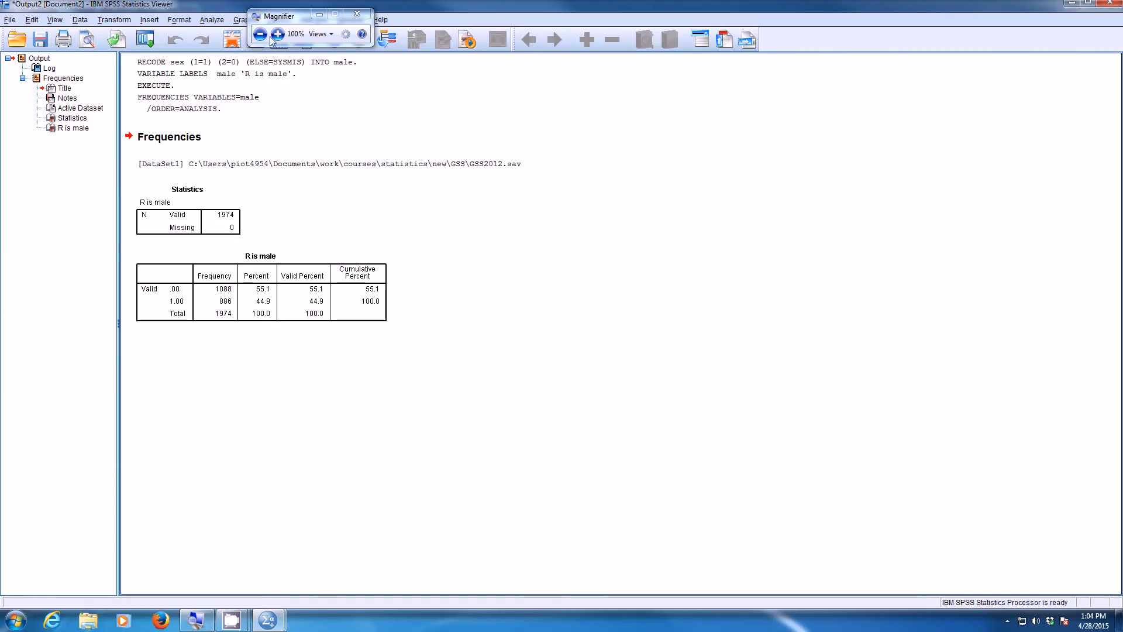
{"action": "left_click_drag", "start_coordinate": [275, 19], "coordinate": [435, 265]}
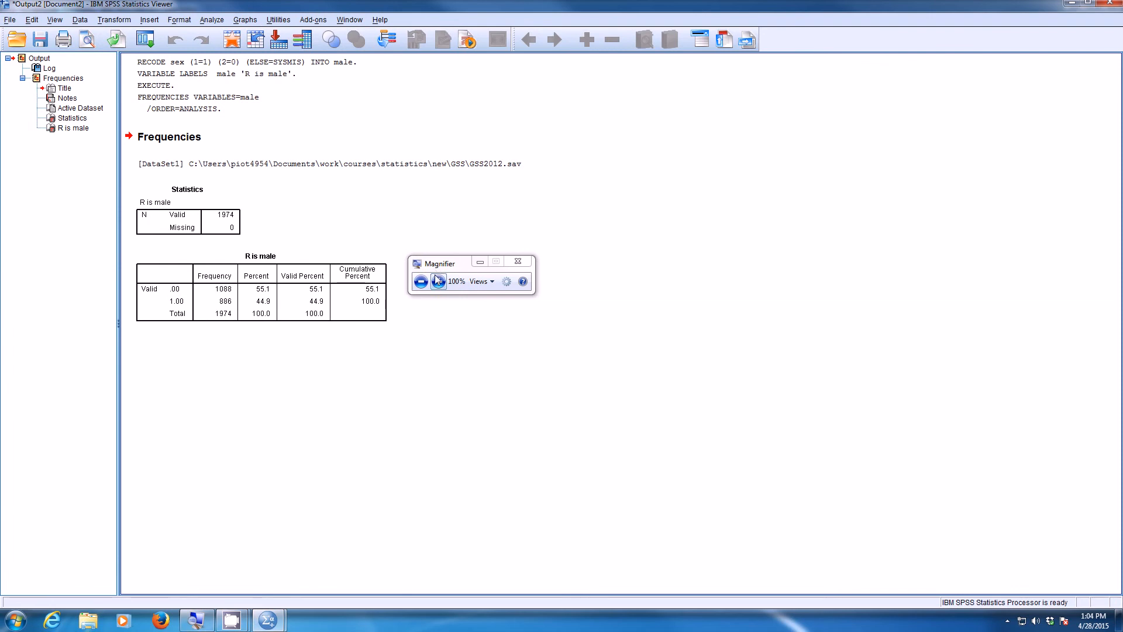
{"action": "left_click", "coordinate": [437, 281]}
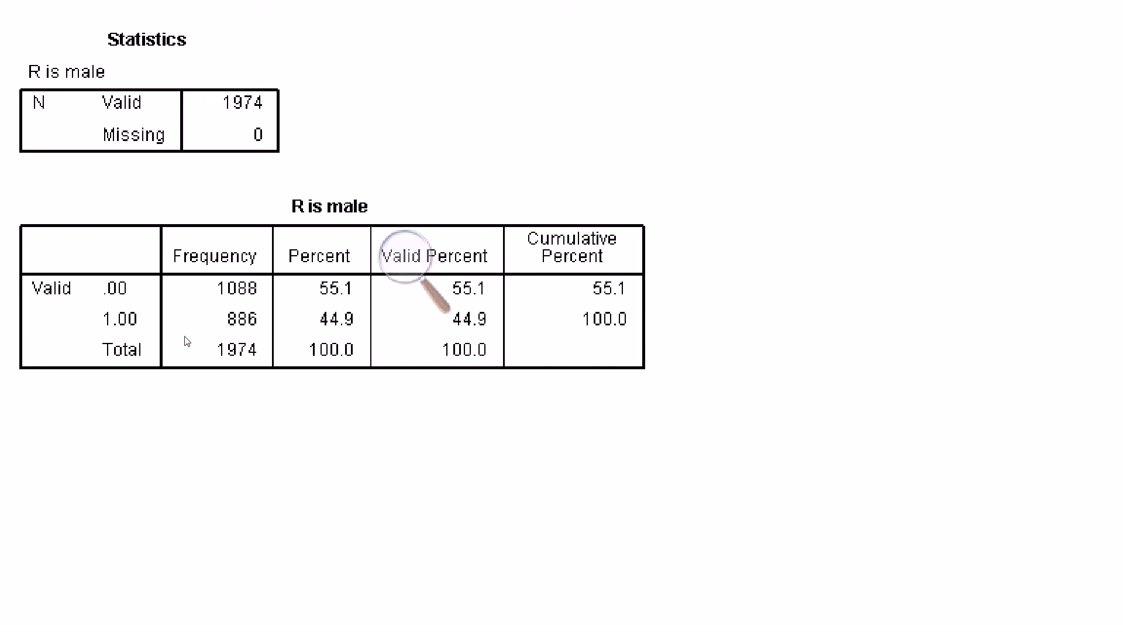
{"action": "left_click", "coordinate": [256, 322]}
{"action": "left_click", "coordinate": [406, 256]}
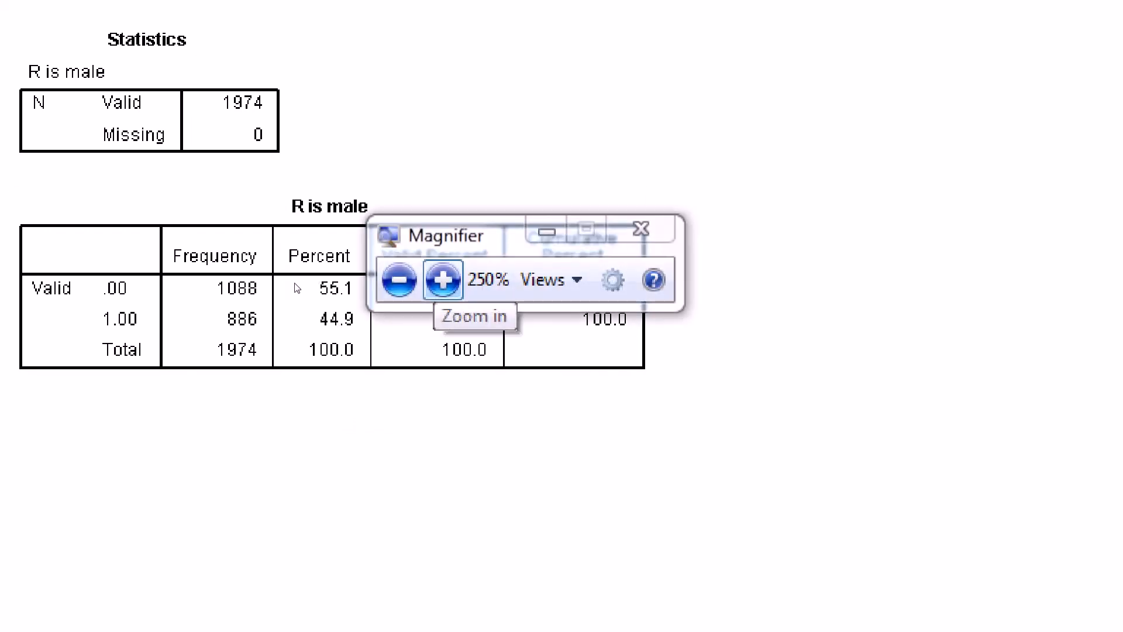
{"action": "left_click", "coordinate": [400, 280]}
- Set up an Explore analysis with male replacing educ as the dependent variable
{"action": "left_click_drag", "start_coordinate": [312, 268], "coordinate": [305, 16]}
{"action": "left_click", "coordinate": [291, 39]}
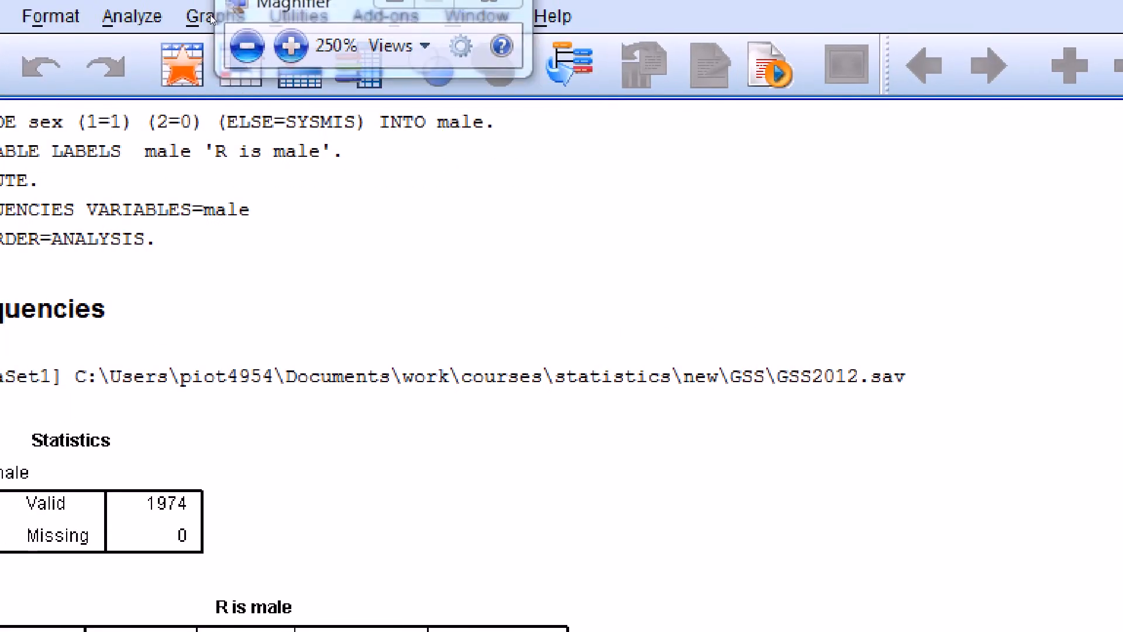
{"action": "left_click", "coordinate": [207, 19]}
{"action": "mouse_move", "coordinate": [218, 45]}
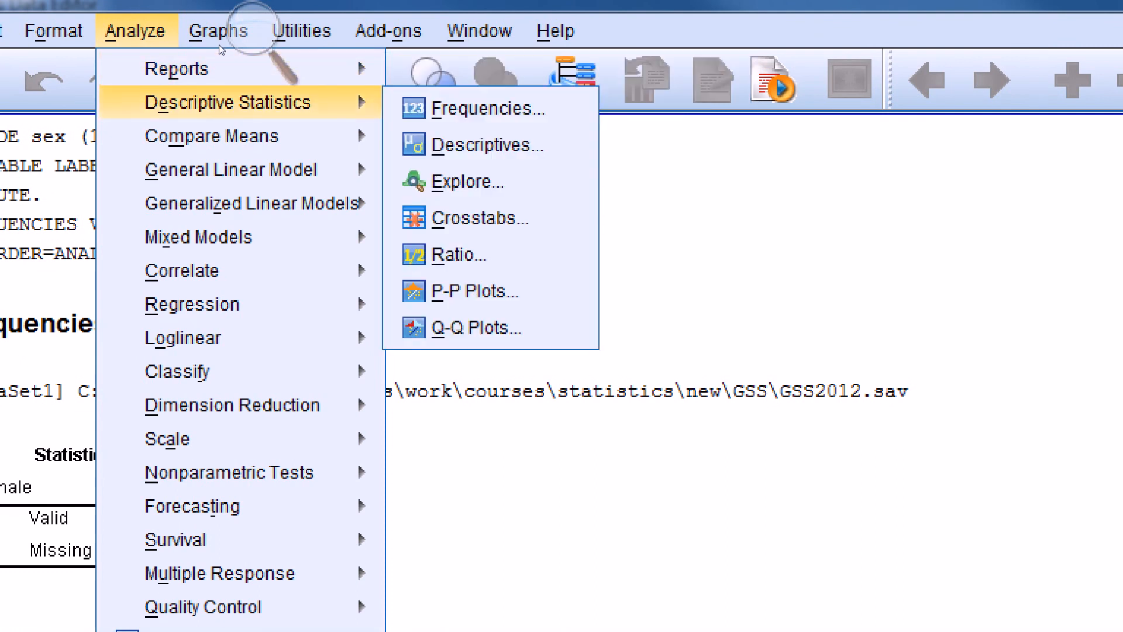
{"action": "left_click", "coordinate": [462, 182]}
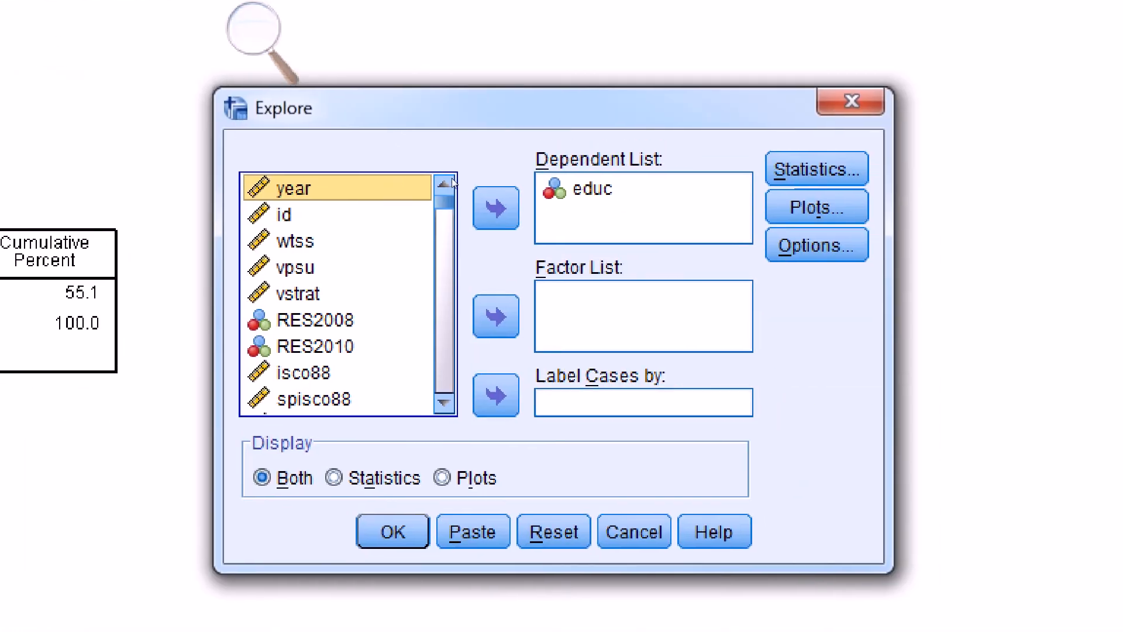
{"action": "left_click", "coordinate": [591, 189]}
{"action": "left_click", "coordinate": [496, 207]}
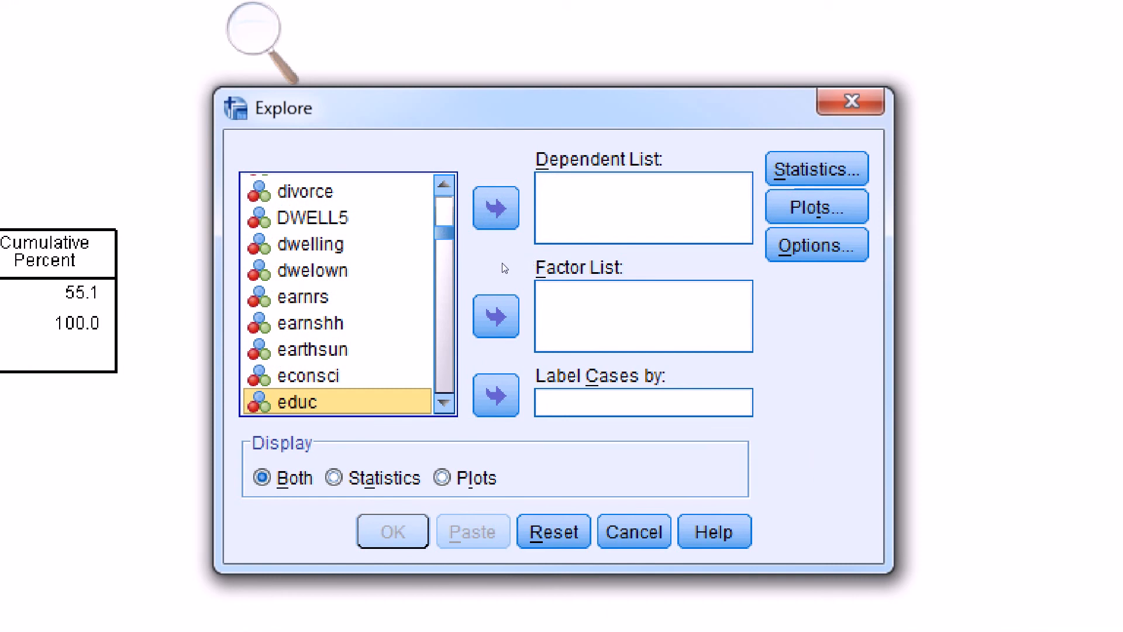
{"action": "key", "text": "End"}
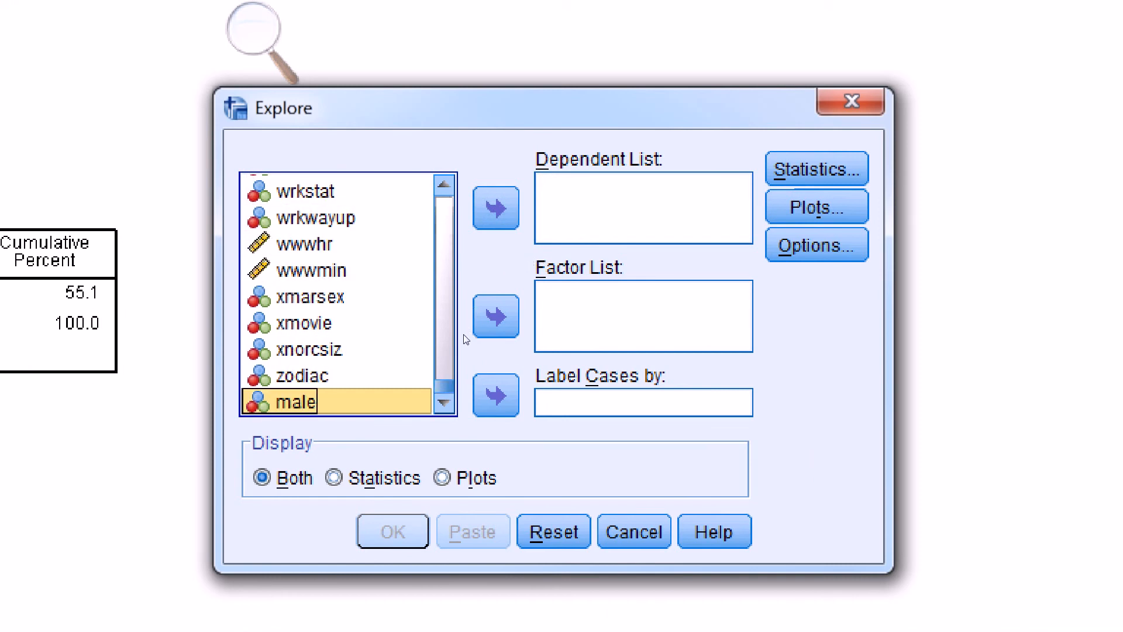
{"action": "left_click", "coordinate": [497, 209]}
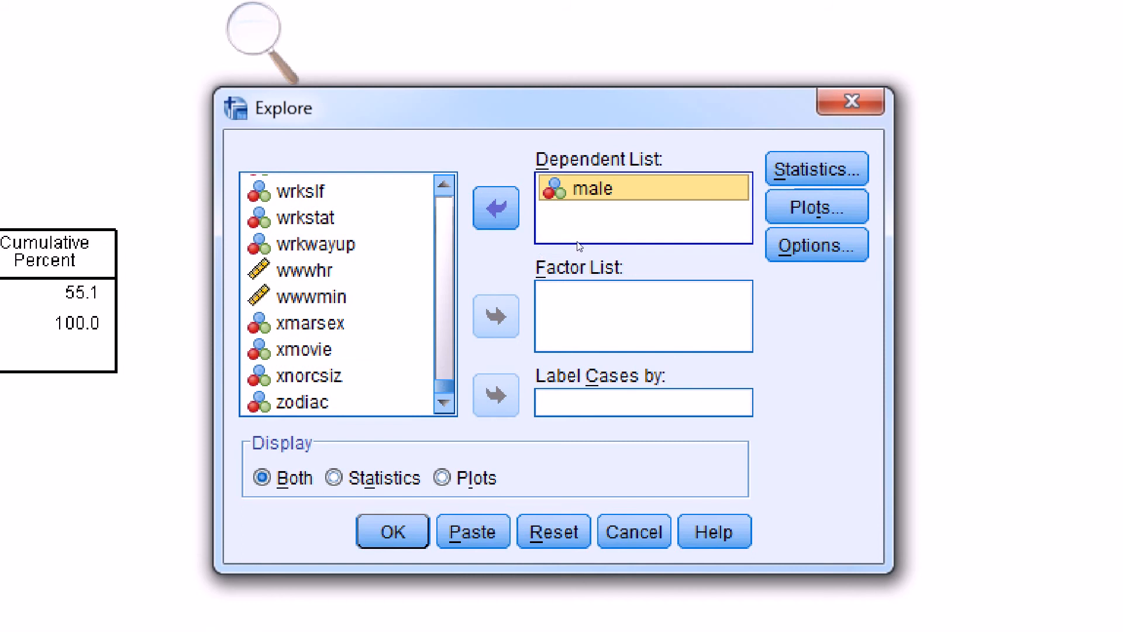
- Set the confidence interval for the mean to 95% and run the Explore analysis of male
{"action": "key", "text": "alt+s"}
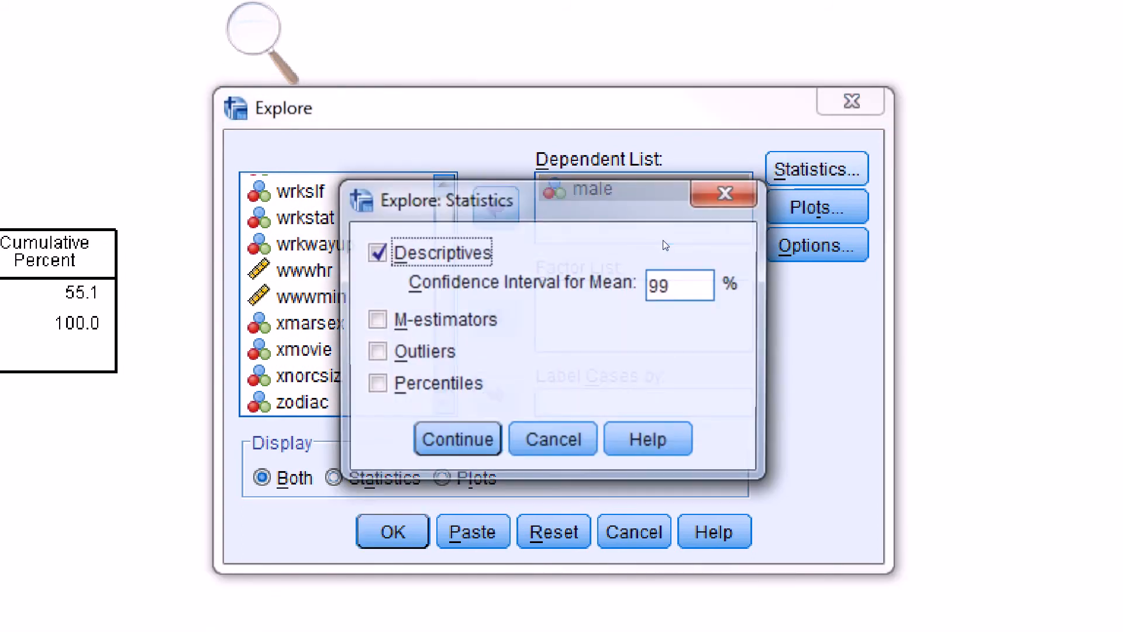
{"action": "left_click", "coordinate": [611, 290]}
{"action": "key", "text": "BackSpace"}
{"action": "type", "text": "5"}
{"action": "key", "text": "Return"}
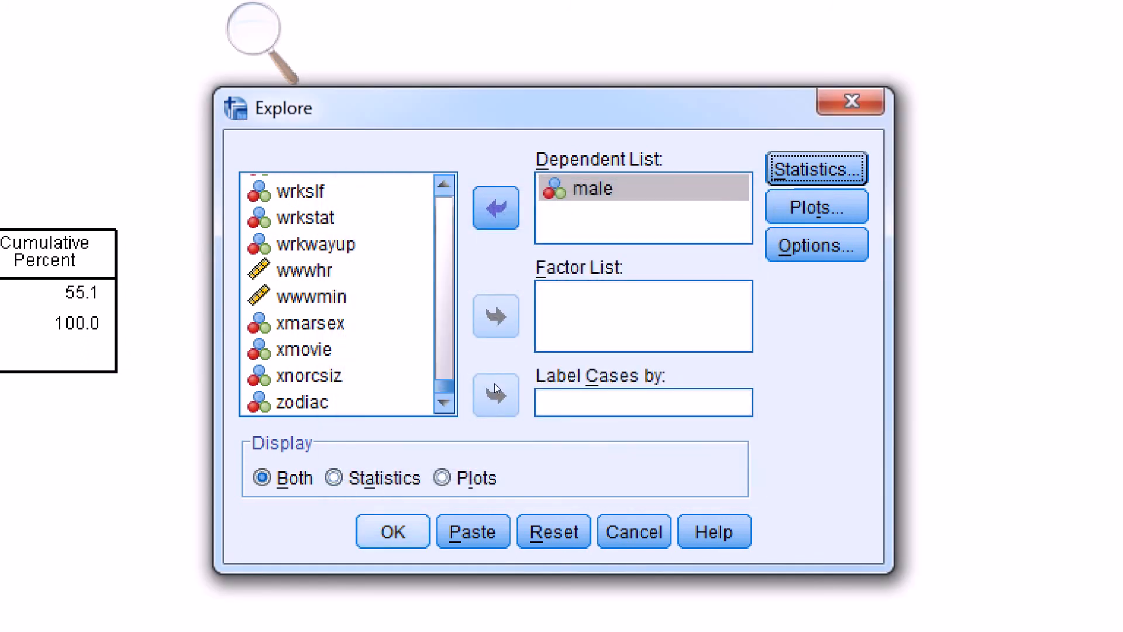
{"action": "key", "text": "Return"}
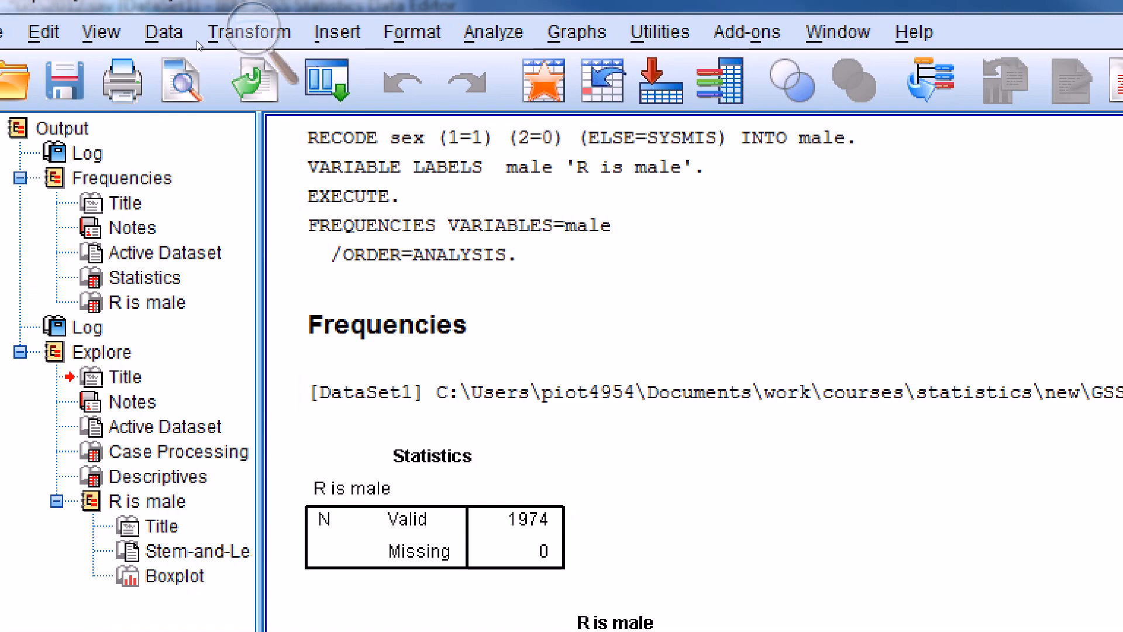
- Examine the Descriptives table of R is male for the mean, its standard error and the 95% confidence interval bounds
{"action": "left_click", "coordinate": [117, 27]}
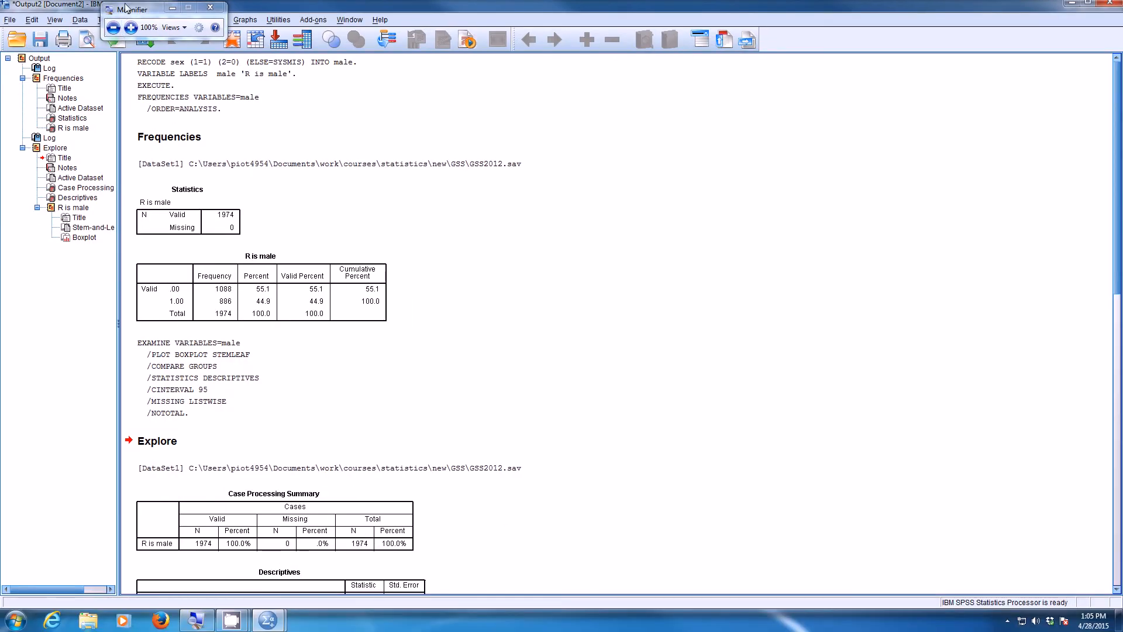
{"action": "left_click_drag", "start_coordinate": [166, 19], "coordinate": [580, 442]}
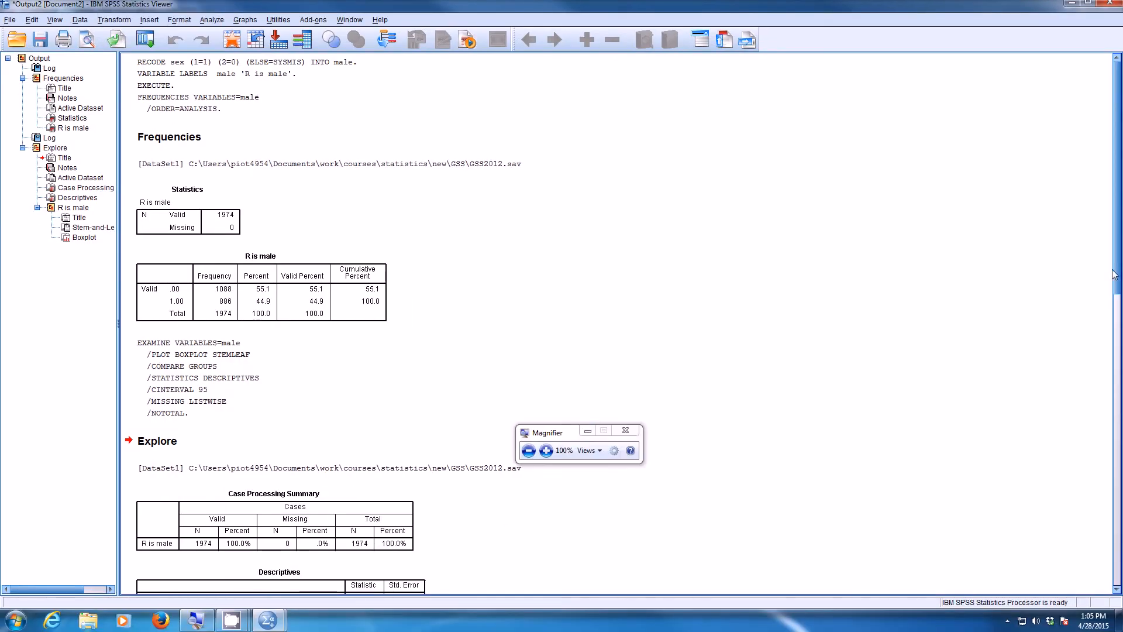
{"action": "scroll", "coordinate": [1118, 275], "scroll_direction": "down", "scroll_amount": 10}
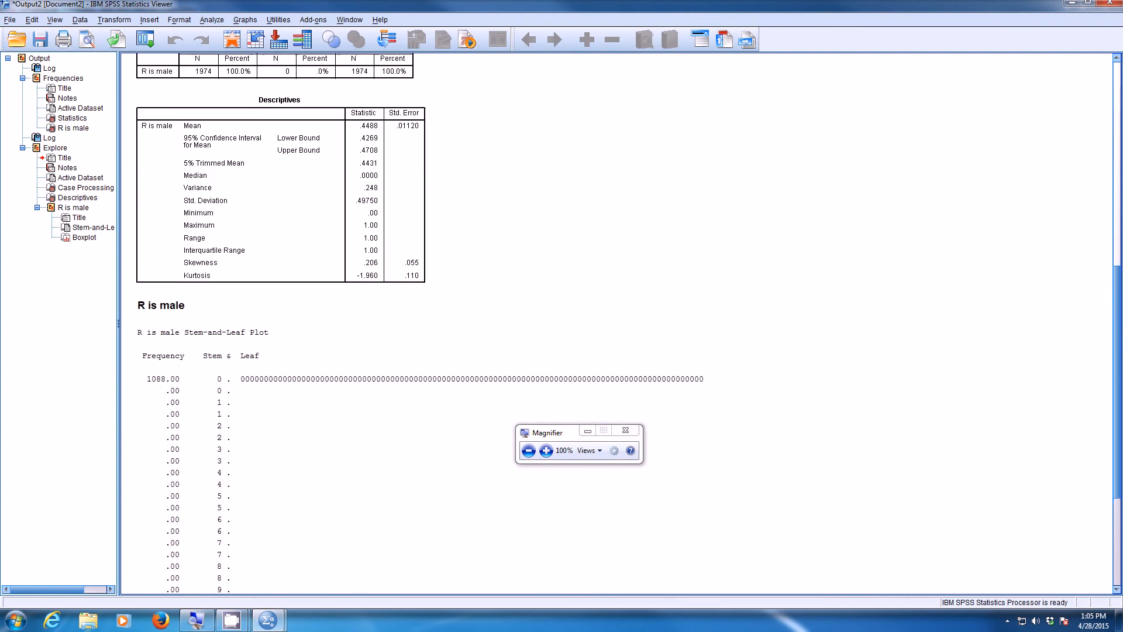
{"action": "scroll", "coordinate": [822, 426], "scroll_direction": "up", "scroll_amount": 1}
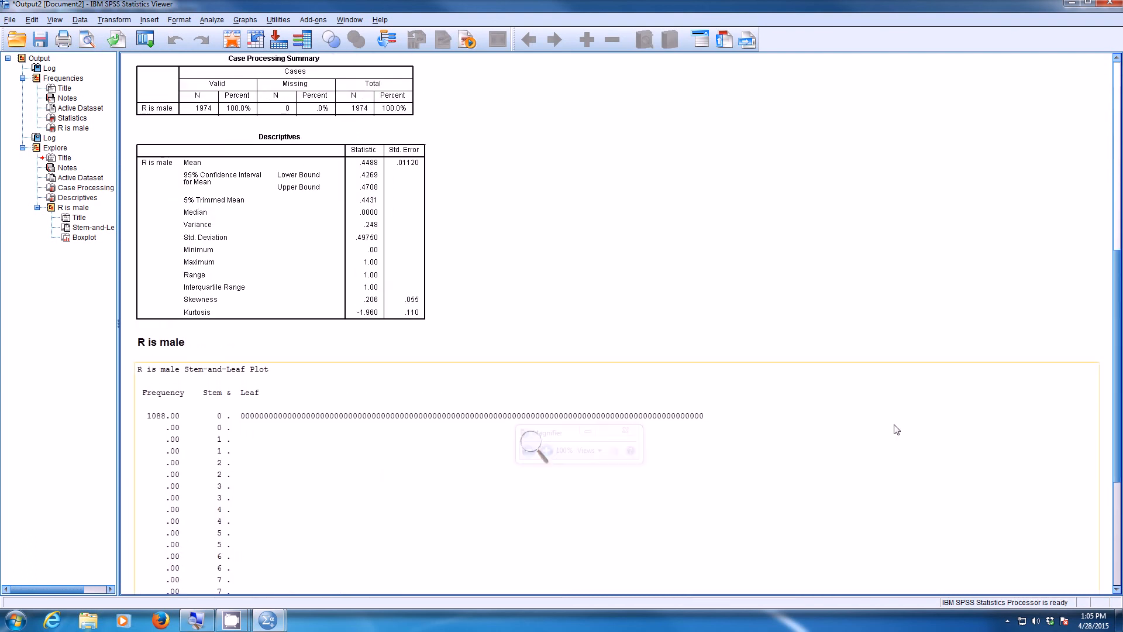
{"action": "left_click", "coordinate": [534, 447]}
{"action": "left_click_drag", "start_coordinate": [514, 438], "coordinate": [510, 181]}
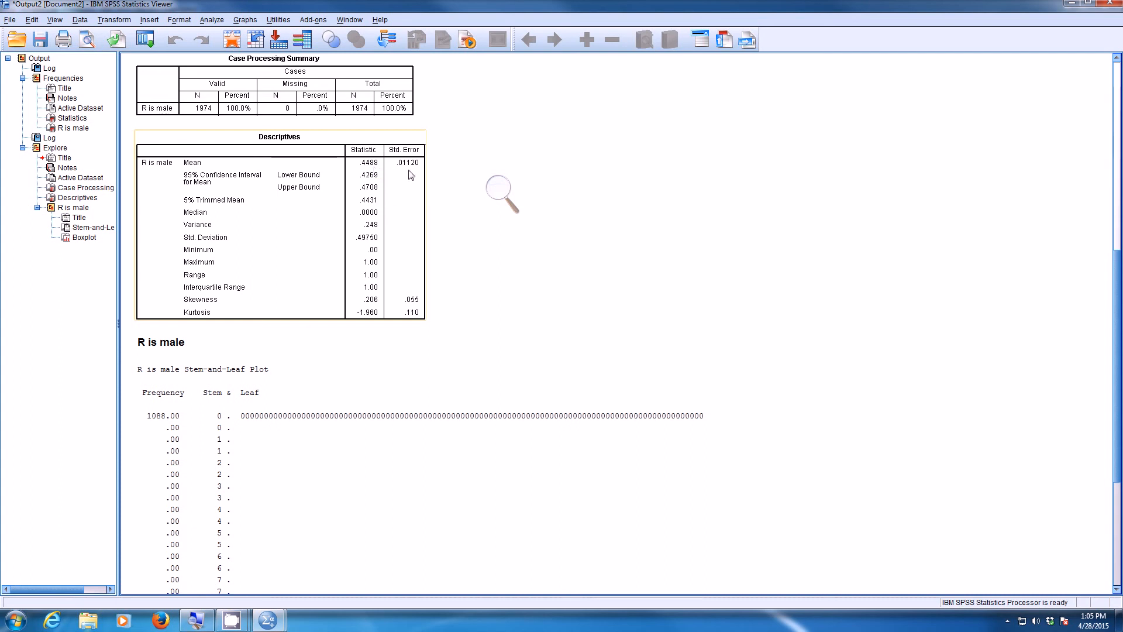
{"action": "left_click", "coordinate": [498, 188]}
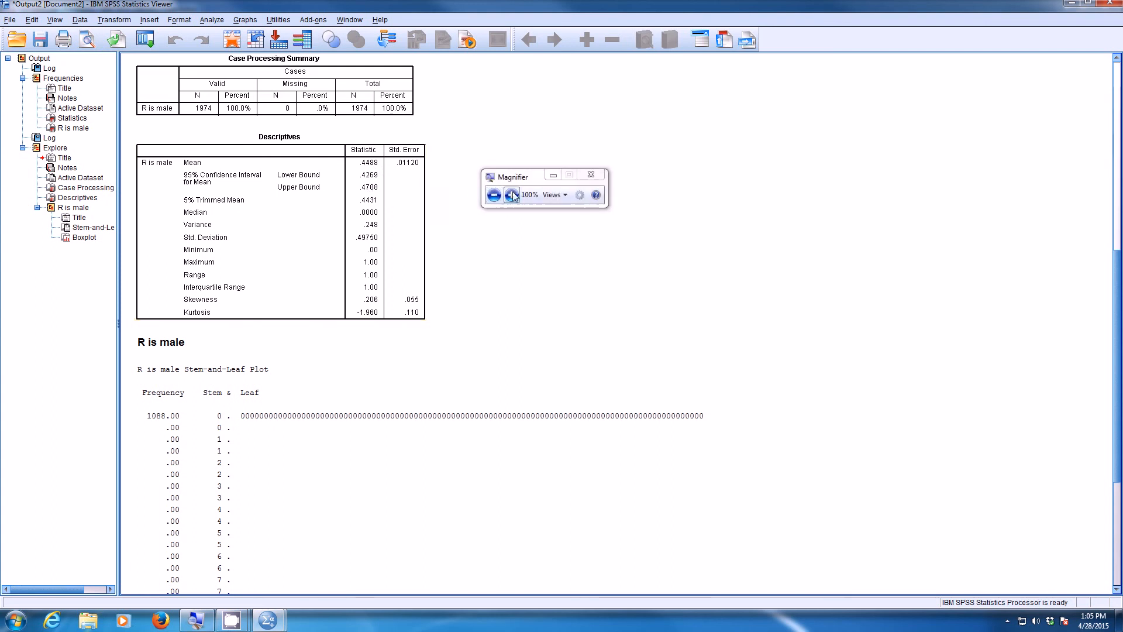
{"action": "left_click", "coordinate": [516, 193]}
{"action": "left_click_drag", "start_coordinate": [500, 174], "coordinate": [567, 210]}
{"action": "left_click", "coordinate": [370, 224]}
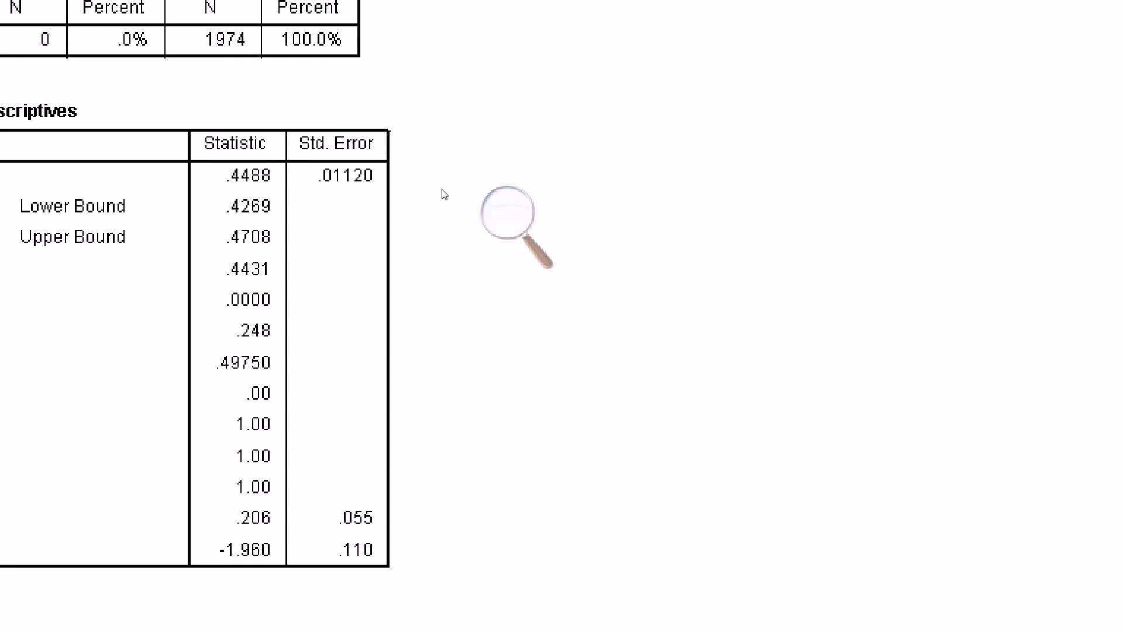
{"action": "left_click", "coordinate": [289, 256]}
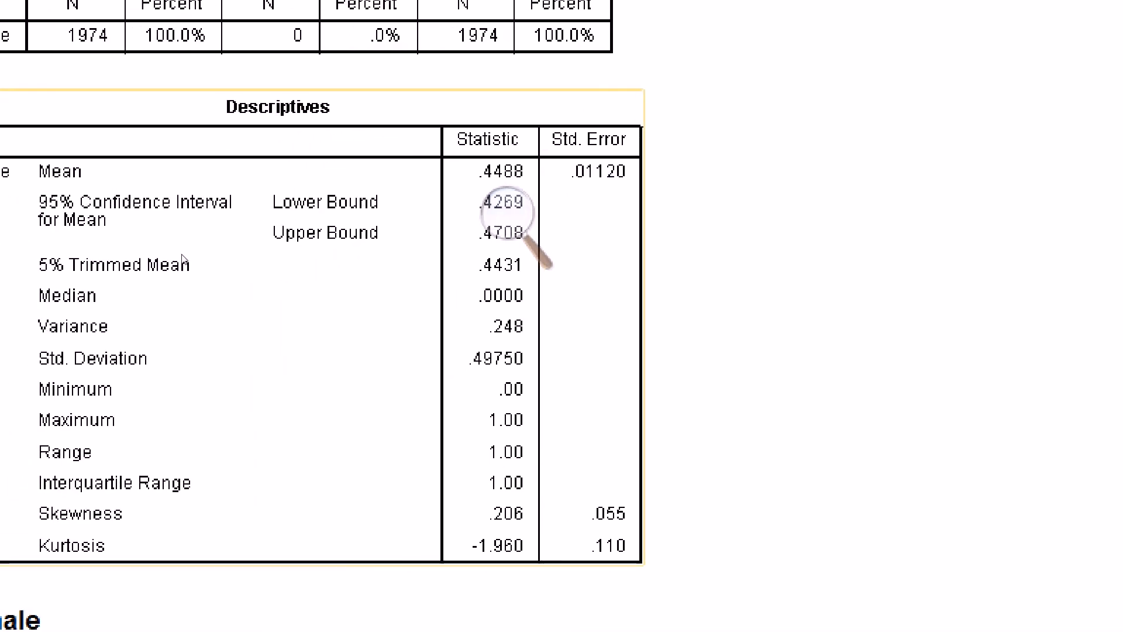
{"action": "left_click", "coordinate": [366, 177]}
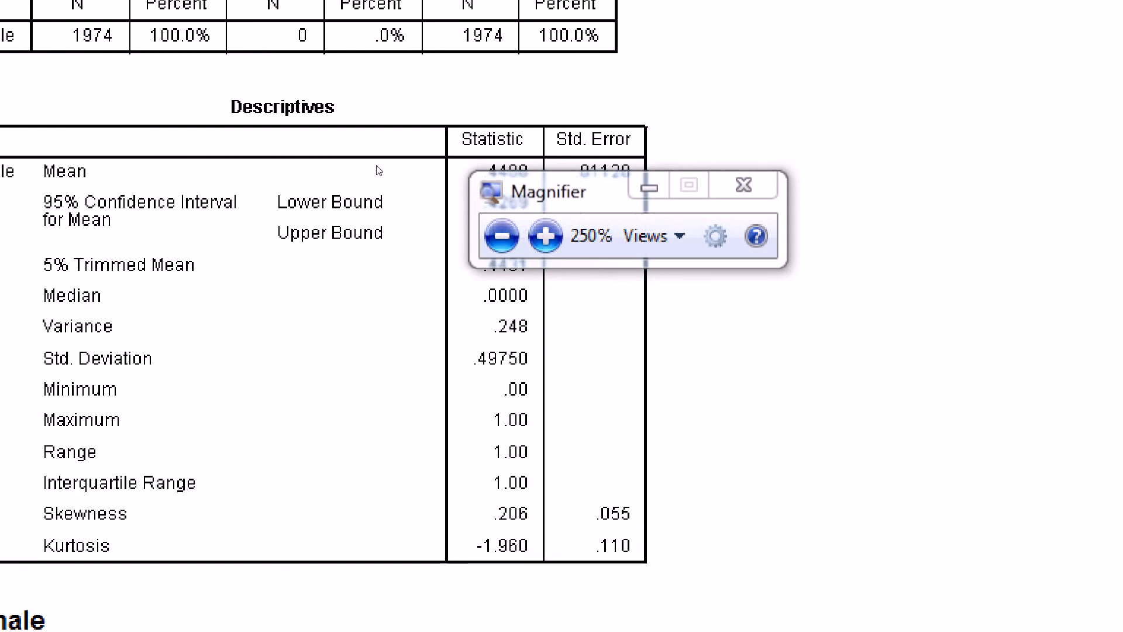
{"action": "left_click_drag", "start_coordinate": [377, 165], "coordinate": [503, 215]}
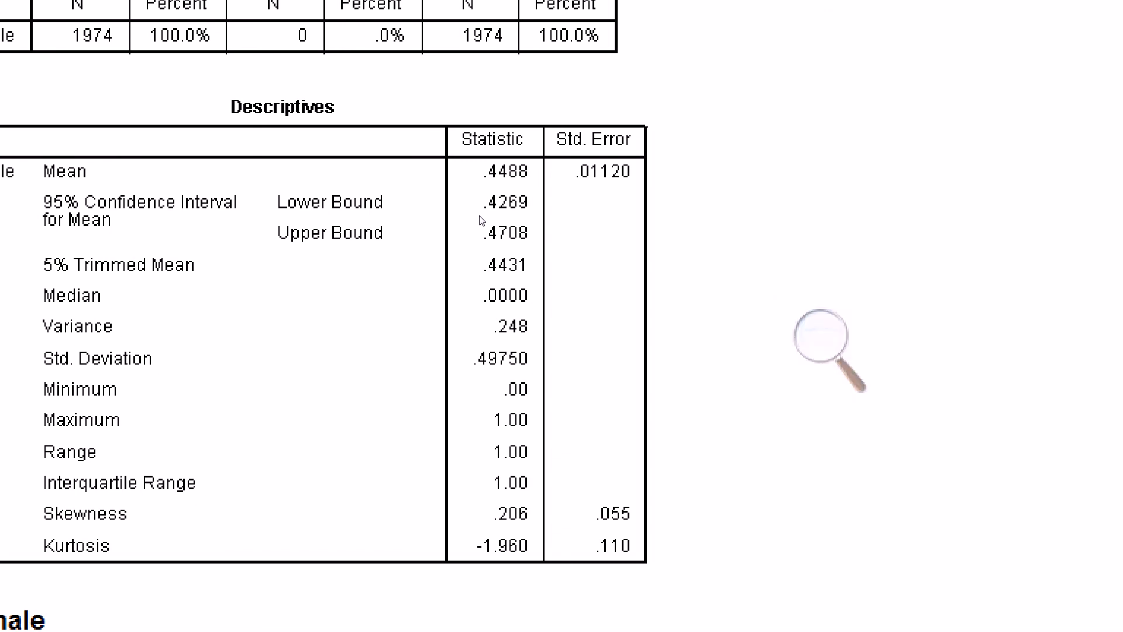
{"action": "left_click", "coordinate": [823, 336]}
{"action": "left_click", "coordinate": [508, 238]}
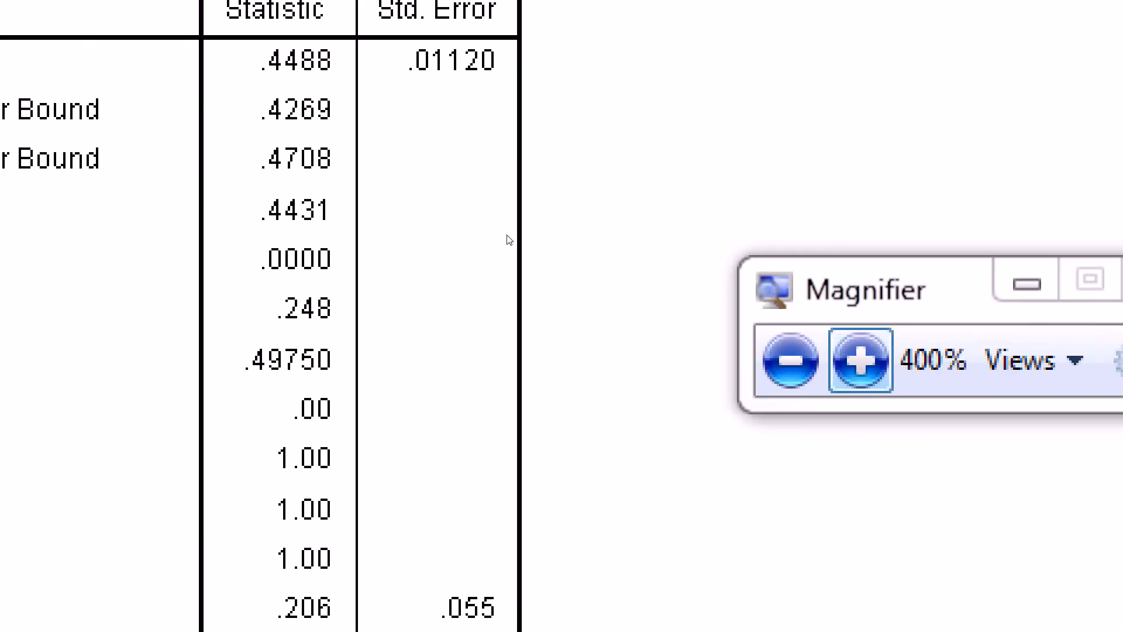
{"action": "left_click", "coordinate": [491, 238]}
{"action": "left_click", "coordinate": [492, 239]}
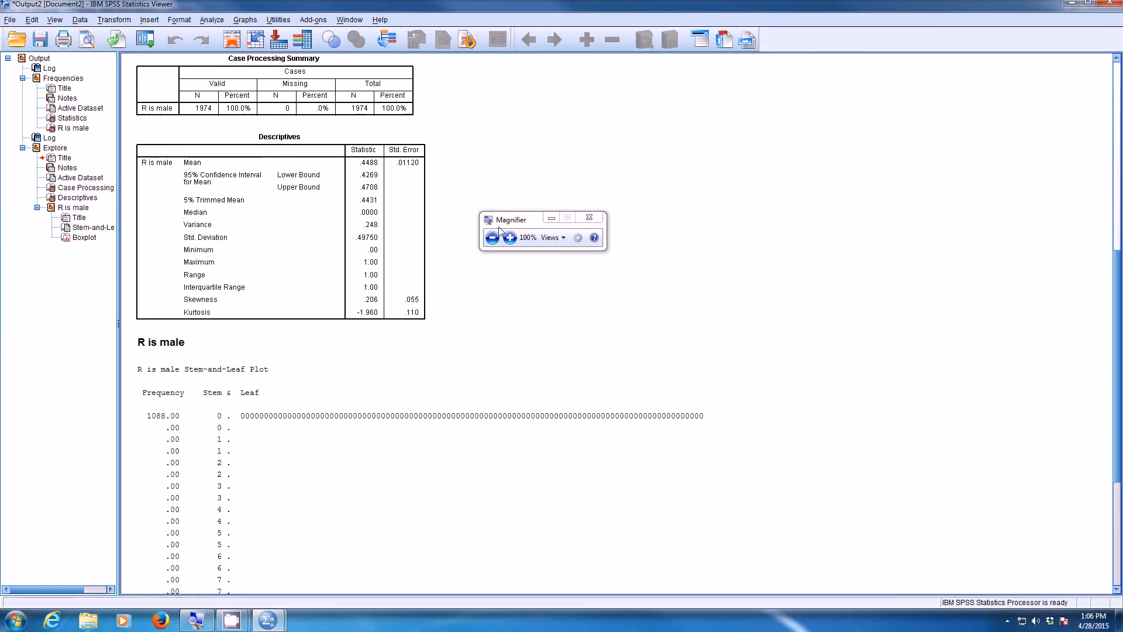
{"action": "left_click_drag", "start_coordinate": [519, 222], "coordinate": [503, 146]}
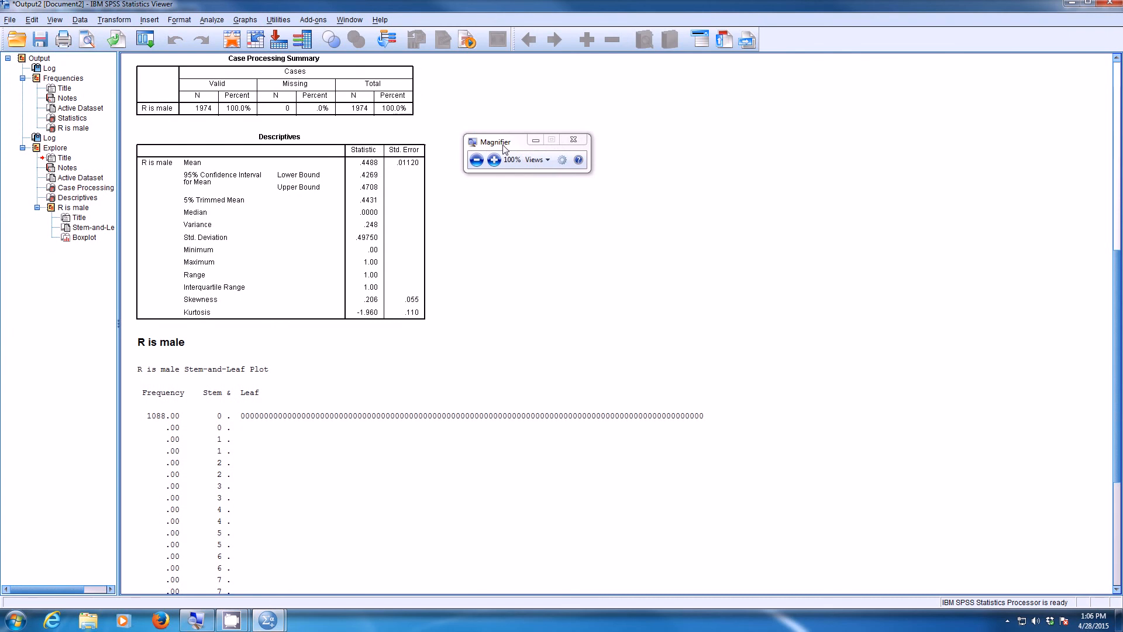